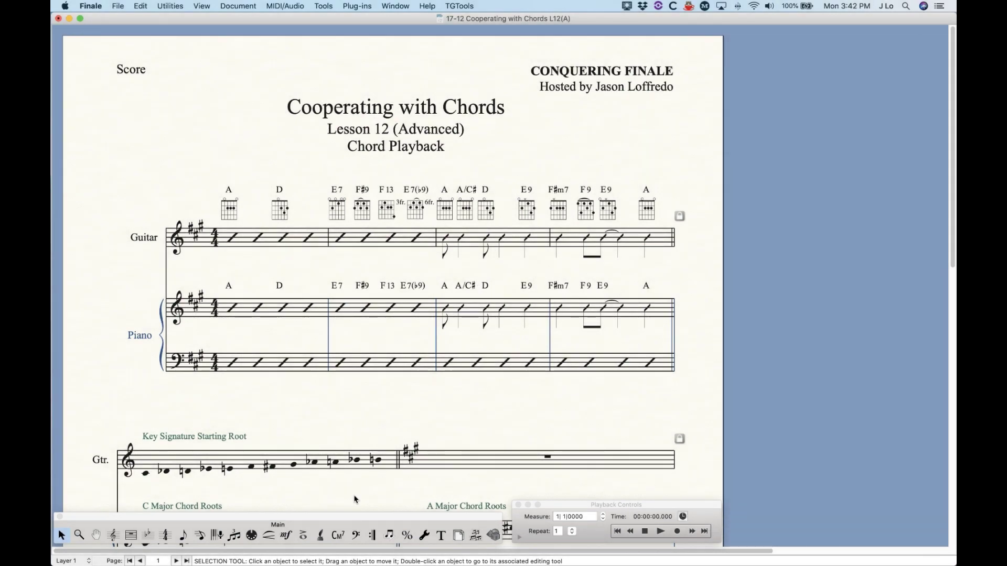
# With the Chord tool active, check whether the Enable Chord Playback option is on
pyautogui.click(338, 536)
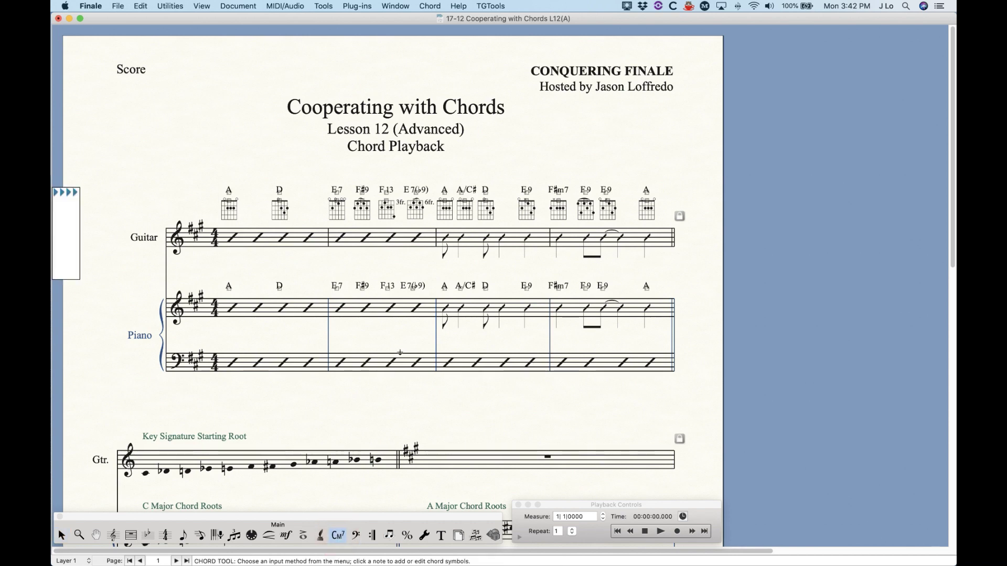
pyautogui.click(433, 5)
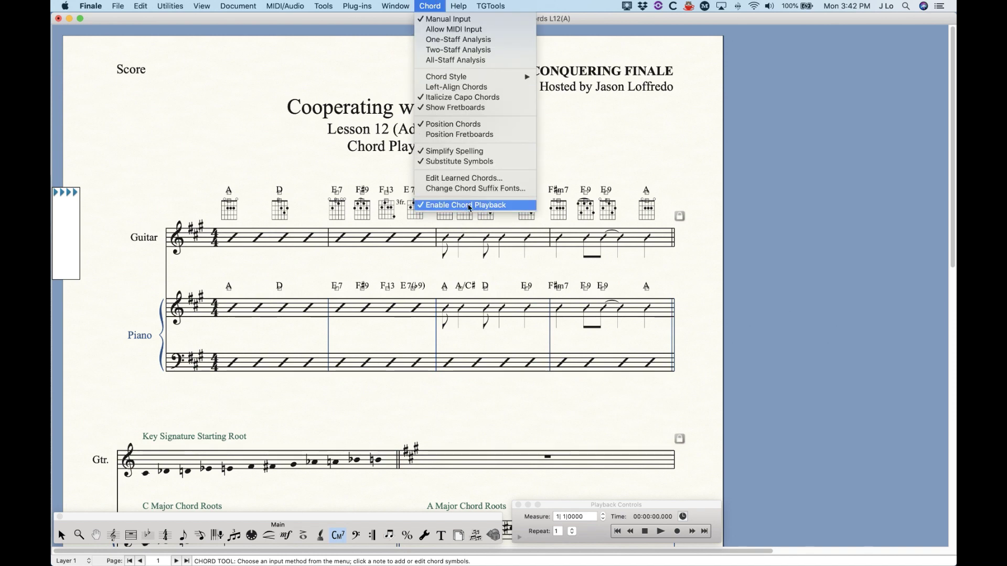
pyautogui.click(433, 5)
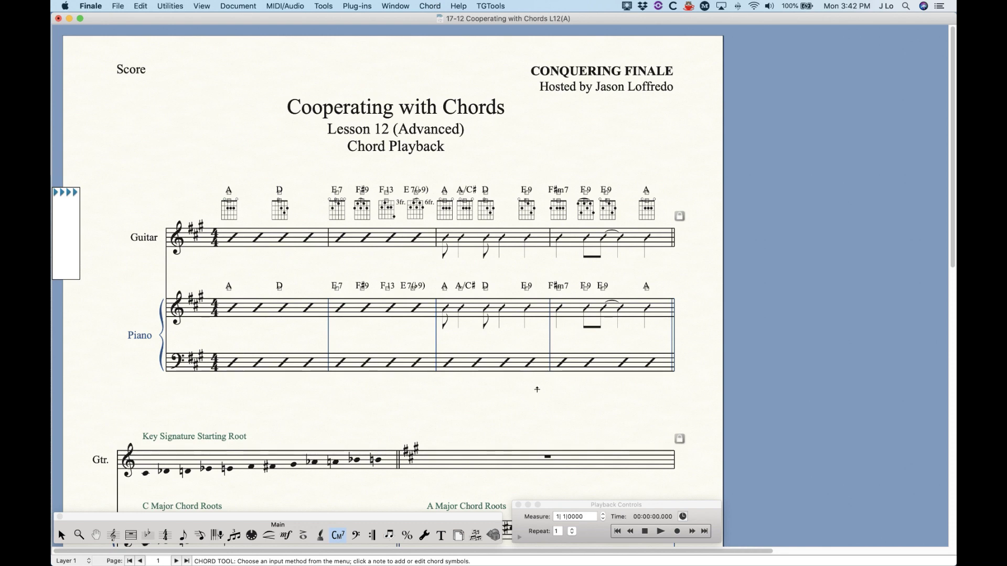
# Mute the Guitar in the ScoreManager instrument list and play back the score from measure 1
pyautogui.press('super+k')
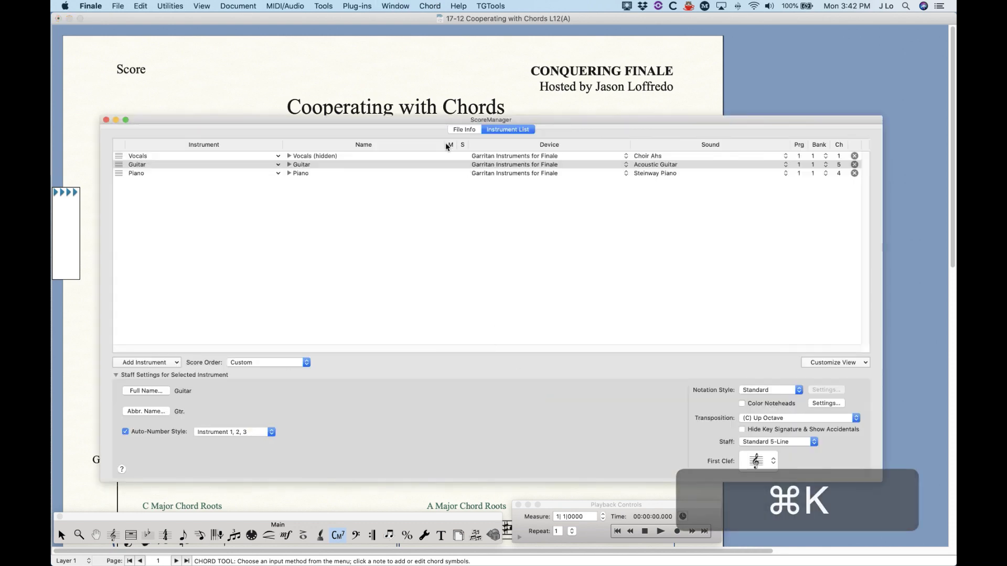
pyautogui.moveTo(411, 131); pyautogui.dragTo(424, 147)
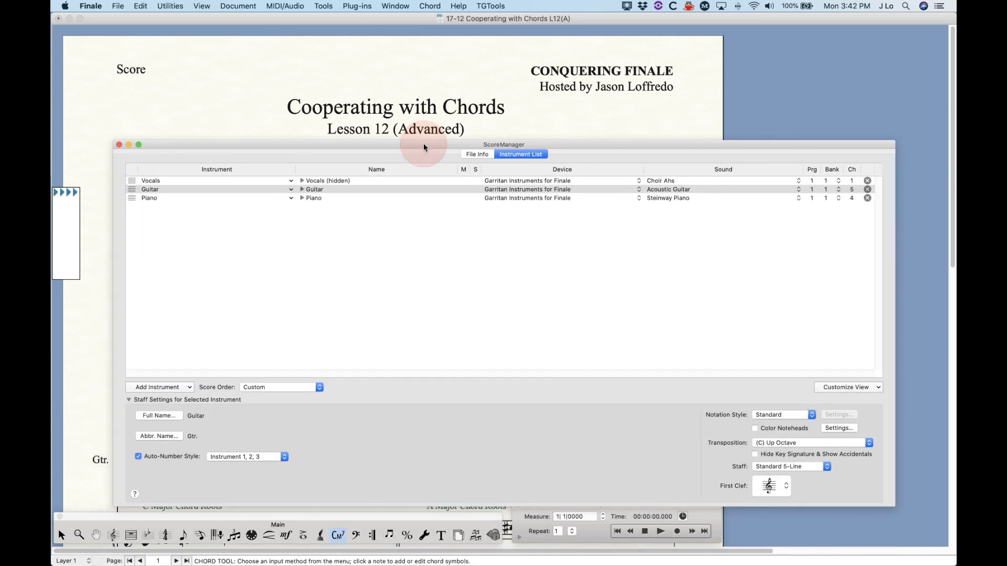
pyautogui.click(461, 189)
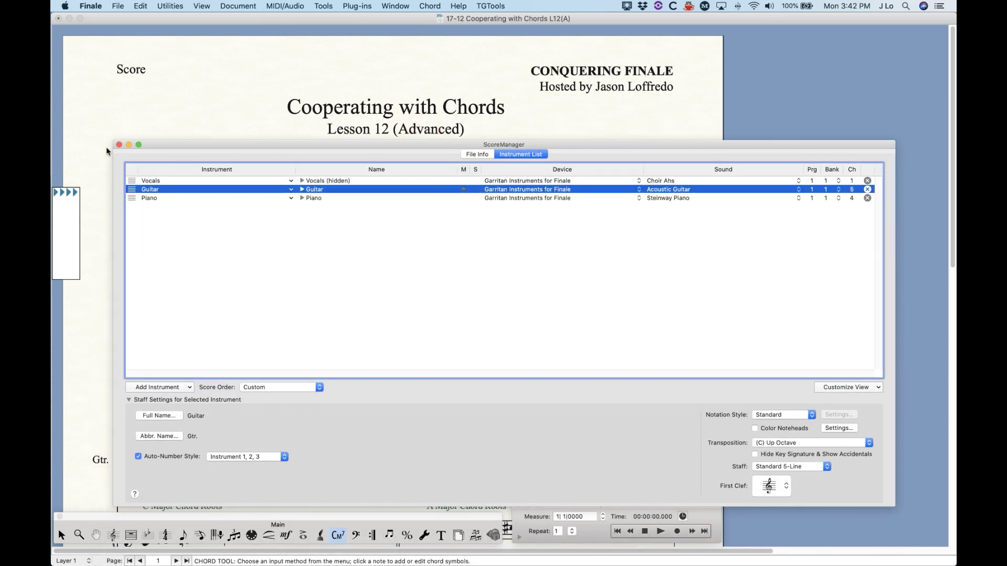
pyautogui.click(119, 145)
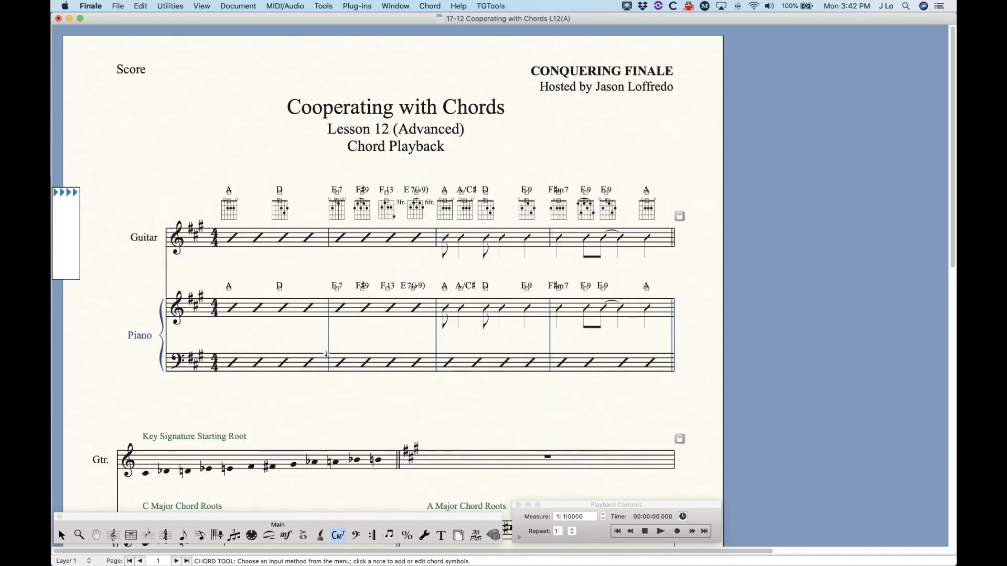
pyautogui.click(660, 531)
# Examine the underlying notes of the slash rhythms in the piano treble staff's third and fourth measures with the Speedy Entry tool
pyautogui.click(200, 535)
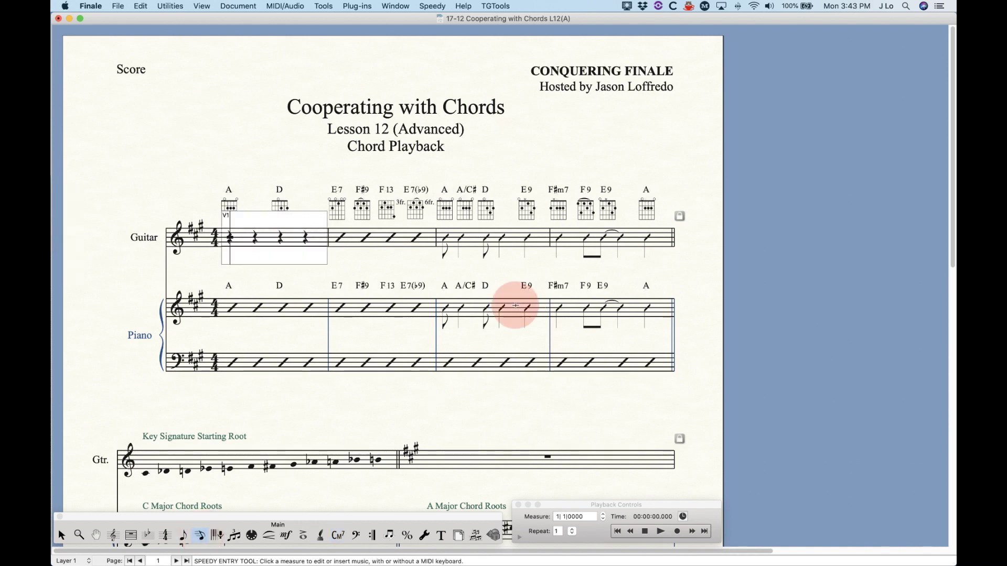
pyautogui.click(516, 306)
pyautogui.click(597, 309)
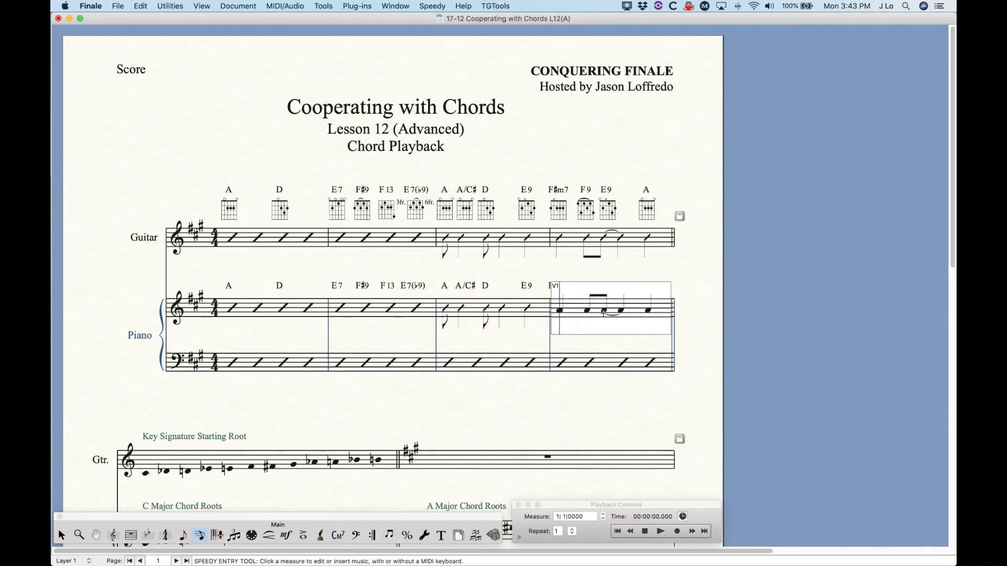
pyautogui.click(478, 306)
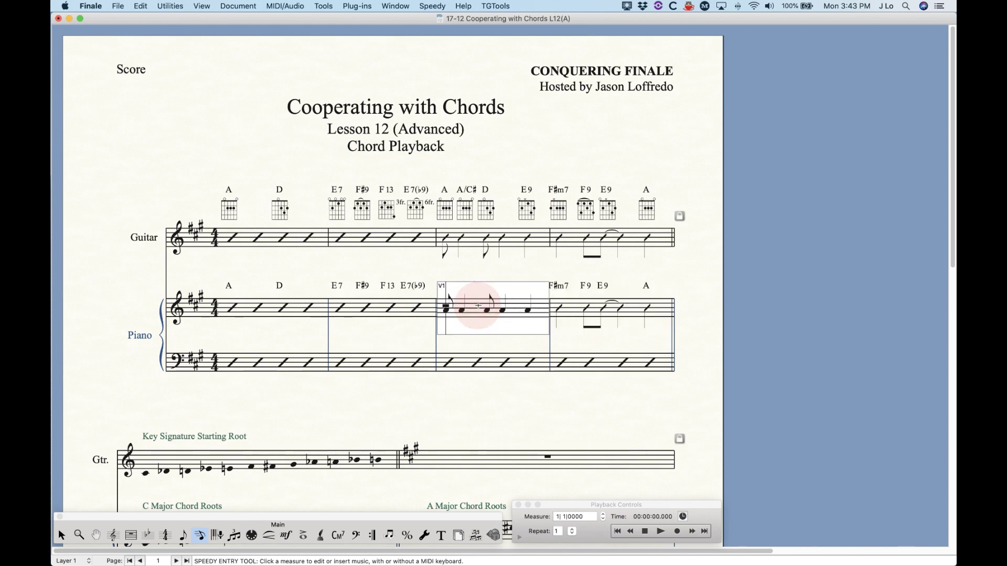
pyautogui.click(477, 271)
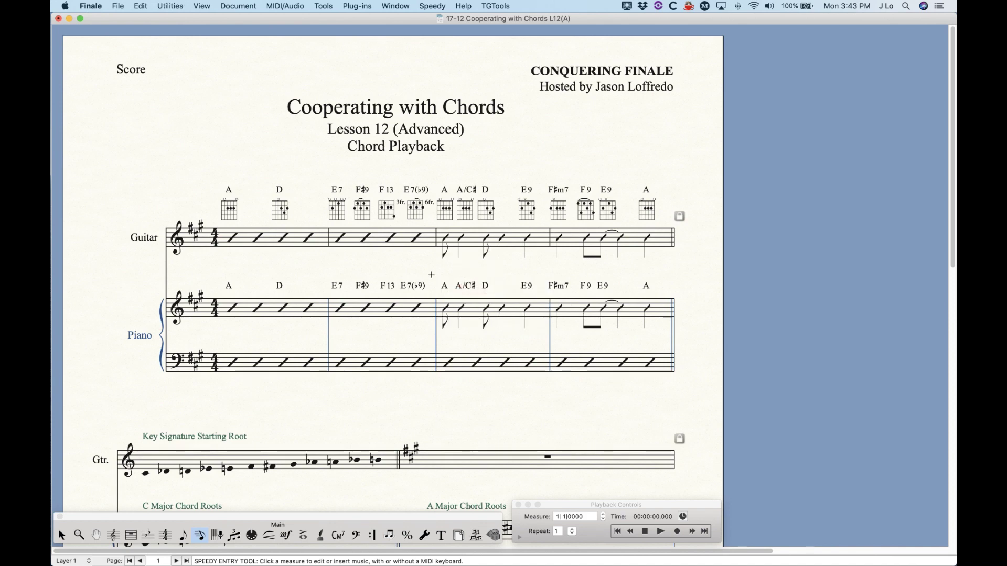
pyautogui.click(470, 312)
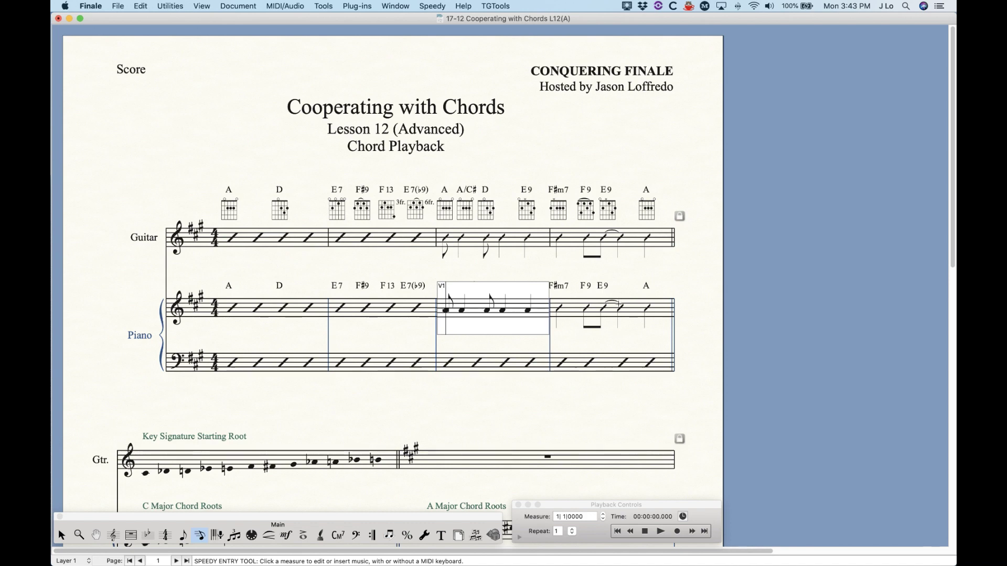
pyautogui.press('Escape')
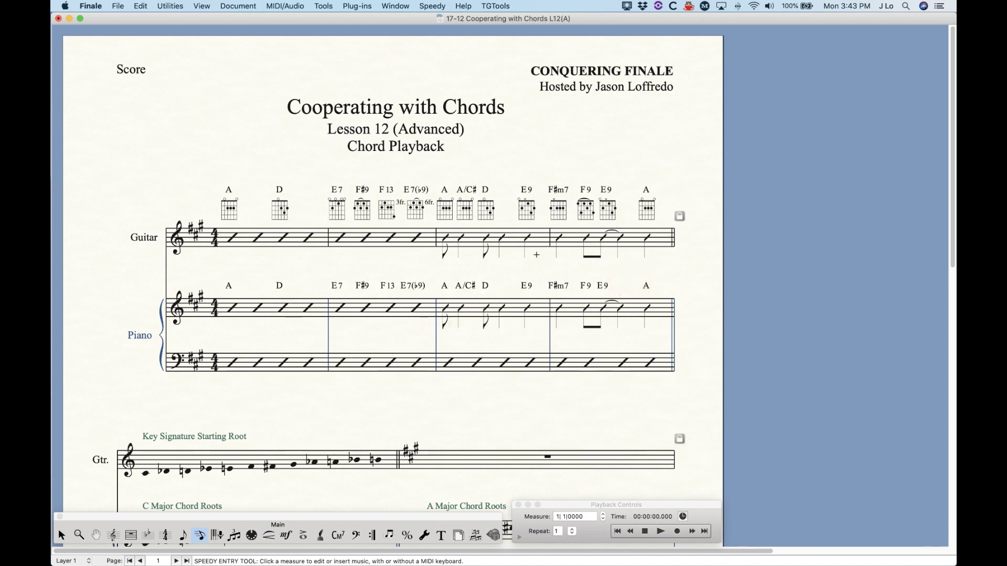
pyautogui.click(61, 536)
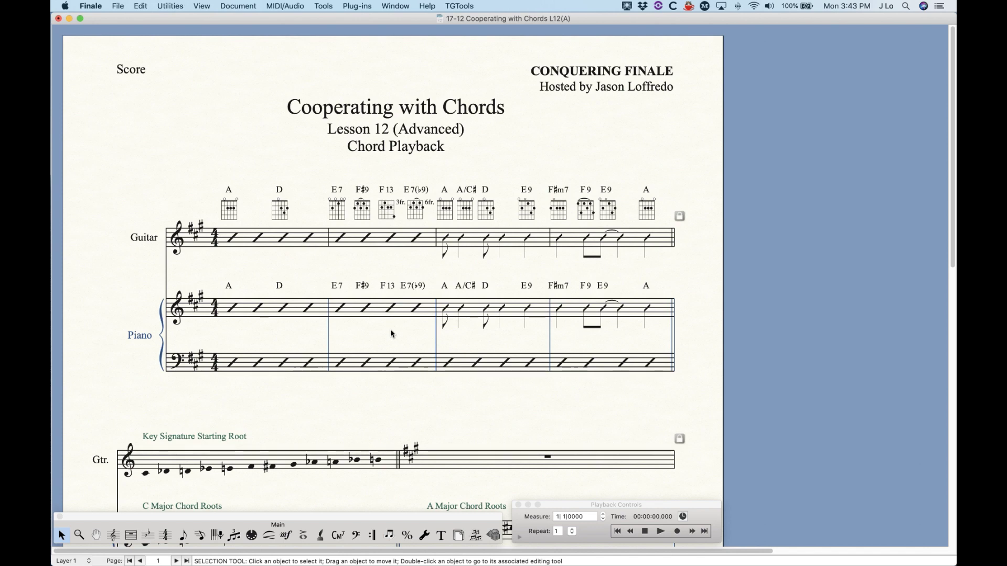
# Review the key signature starting roots and the C major and A major chord roots in the second system
pyautogui.scroll(-3, 390, 331)
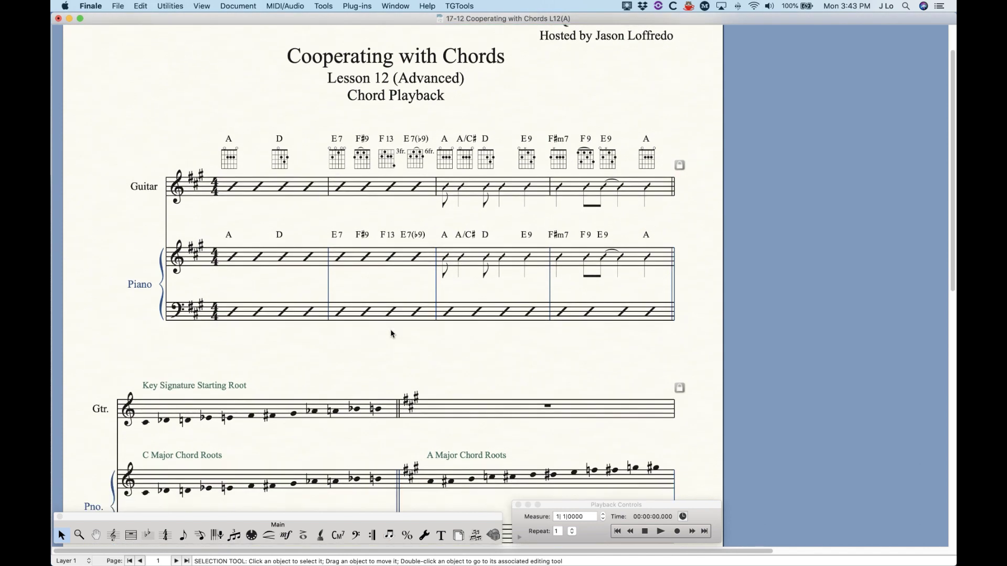
pyautogui.scroll(-3, 391, 334)
pyautogui.scroll(-1, 391, 334)
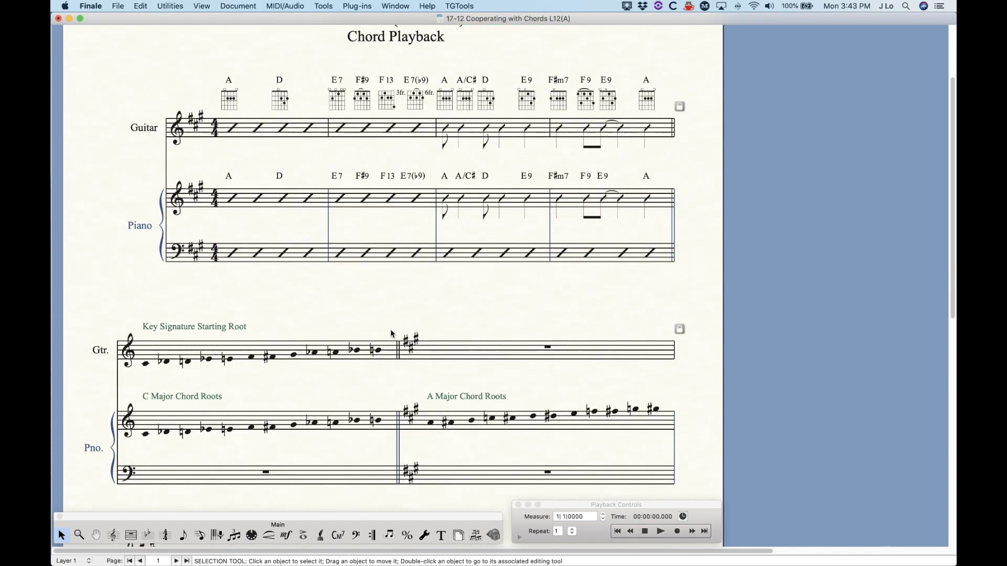
pyautogui.scroll(-2, 390, 332)
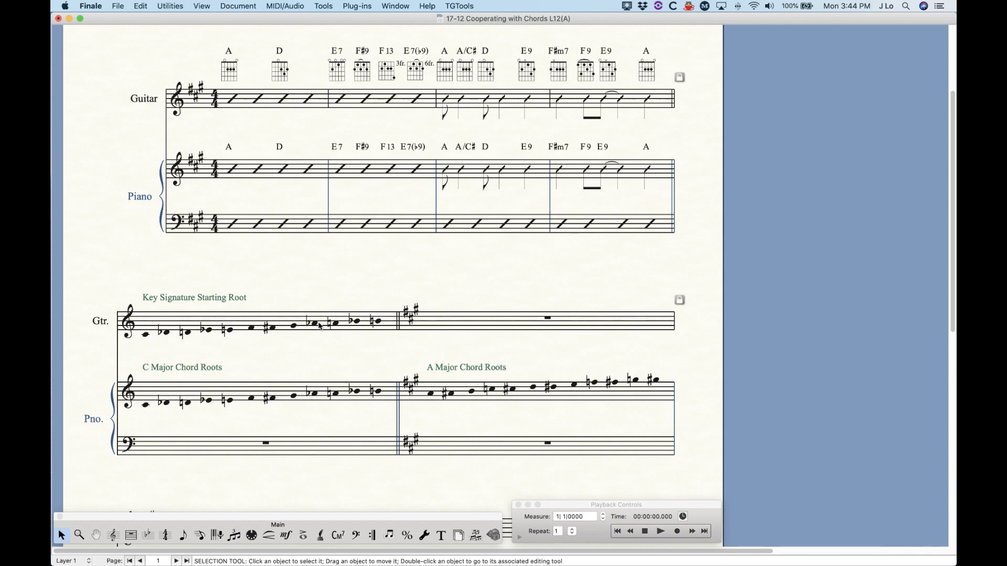
pyautogui.click(335, 323)
pyautogui.click(361, 288)
# Compare the written-out piano chord voicings in the last system with the chord symbols and root ranges above
pyautogui.scroll(-2, 374, 200)
pyautogui.scroll(-5, 373, 200)
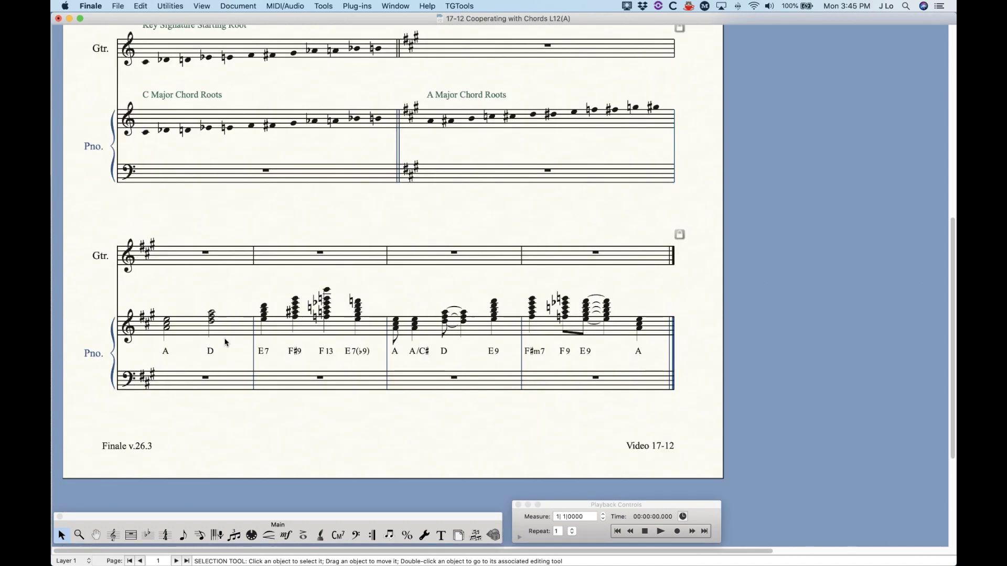
pyautogui.scroll(12, 423, 350)
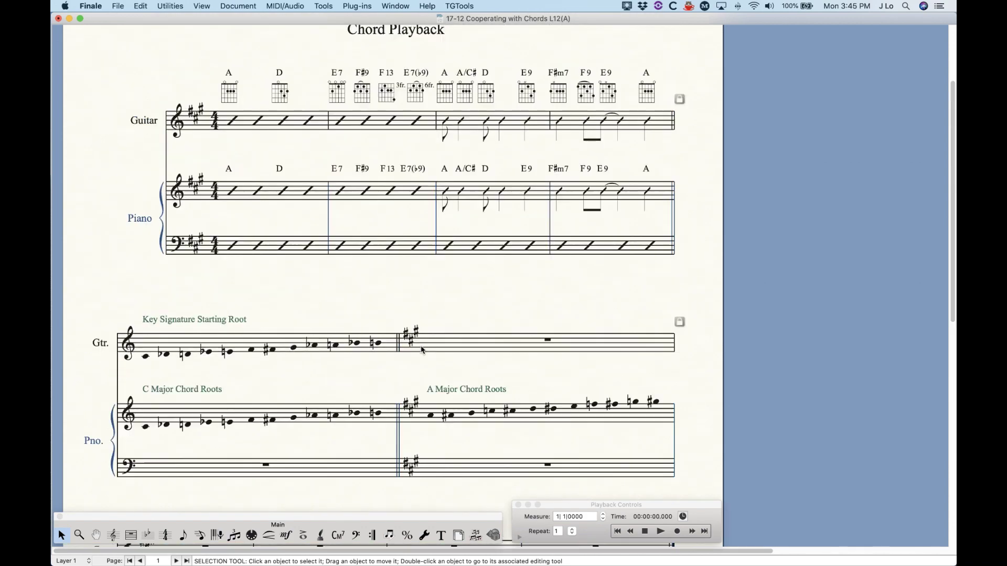
pyautogui.scroll(-7, 470, 325)
pyautogui.scroll(-6, 470, 325)
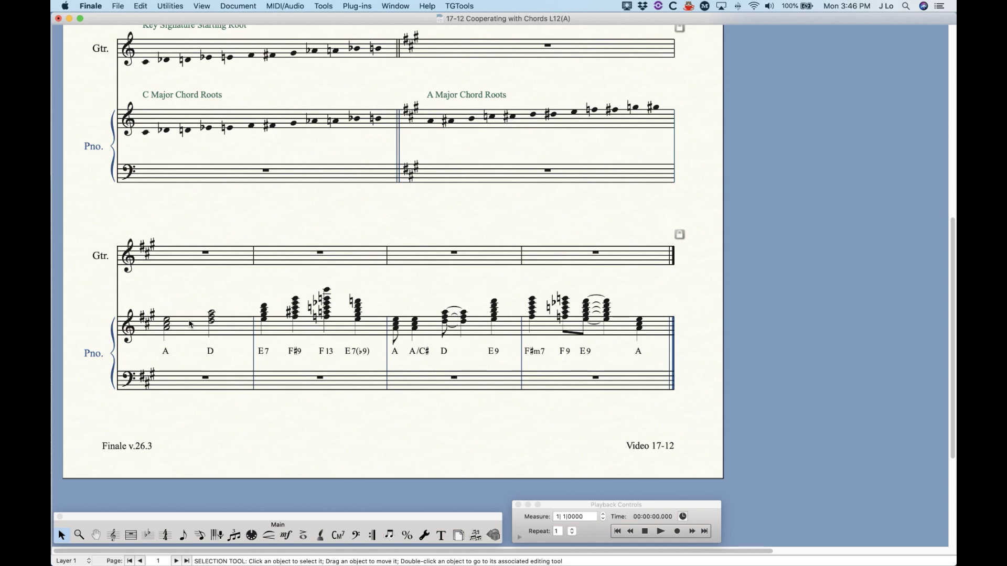
pyautogui.scroll(5, 419, 436)
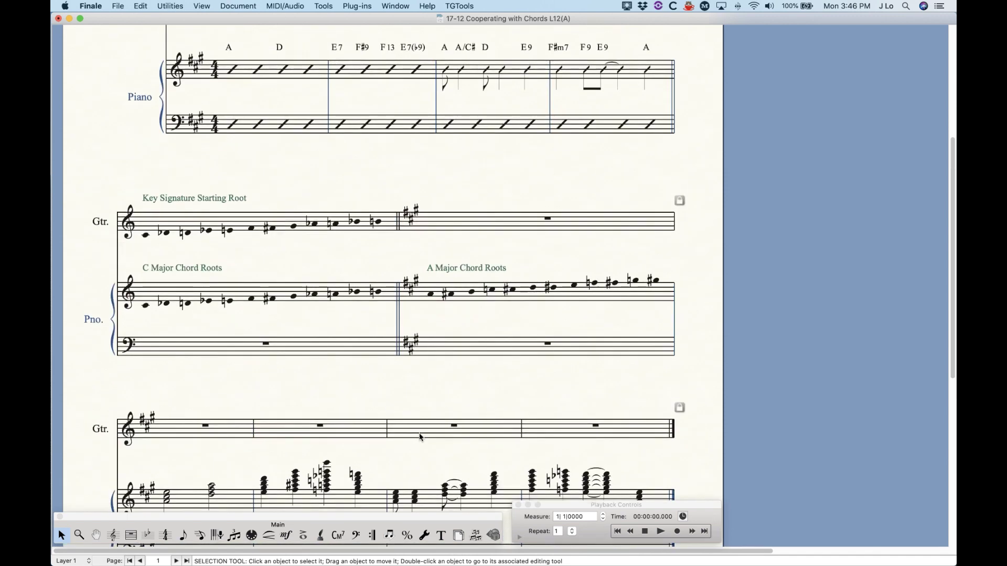
pyautogui.scroll(-4, 419, 437)
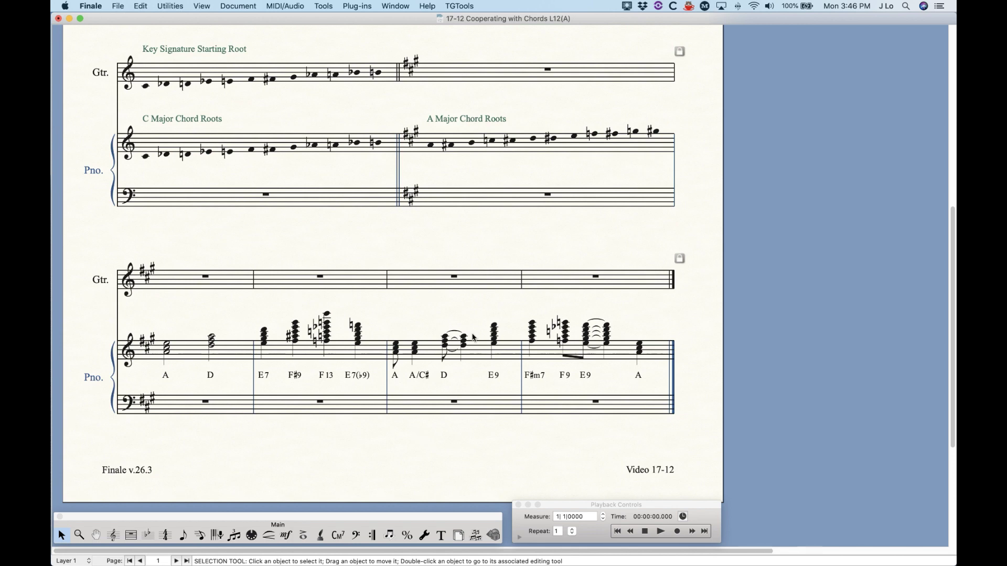
pyautogui.scroll(10, 361, 409)
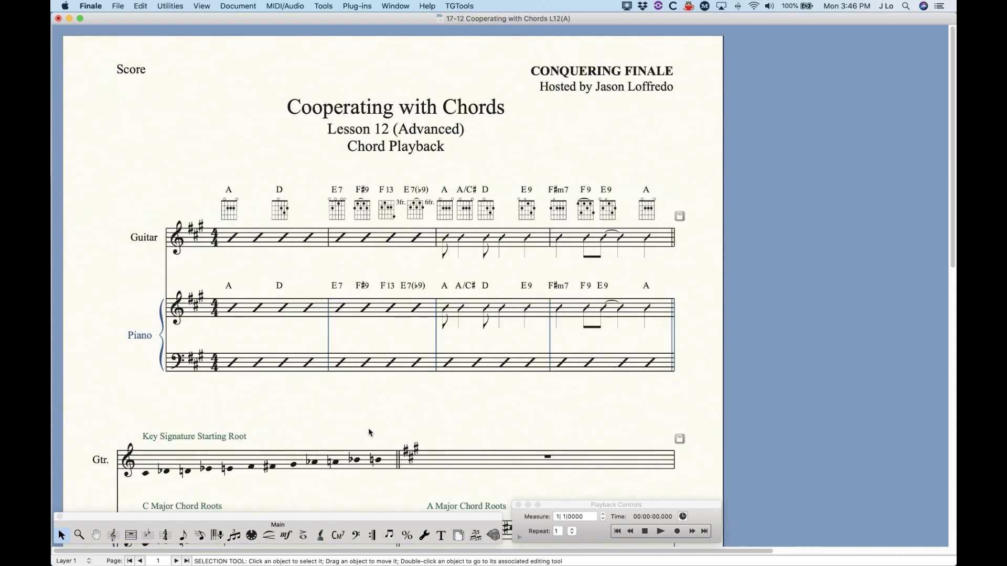
# Inspect the playback key-number offsets of the 13 suffix through the guitar's F13 chord definition, then leave without changes
pyautogui.click(338, 536)
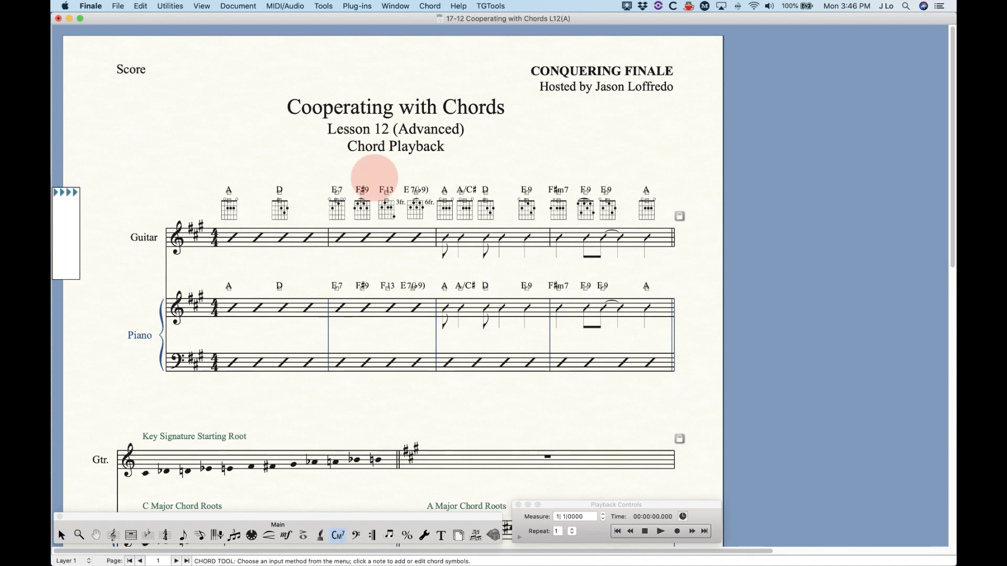
pyautogui.press('Return')
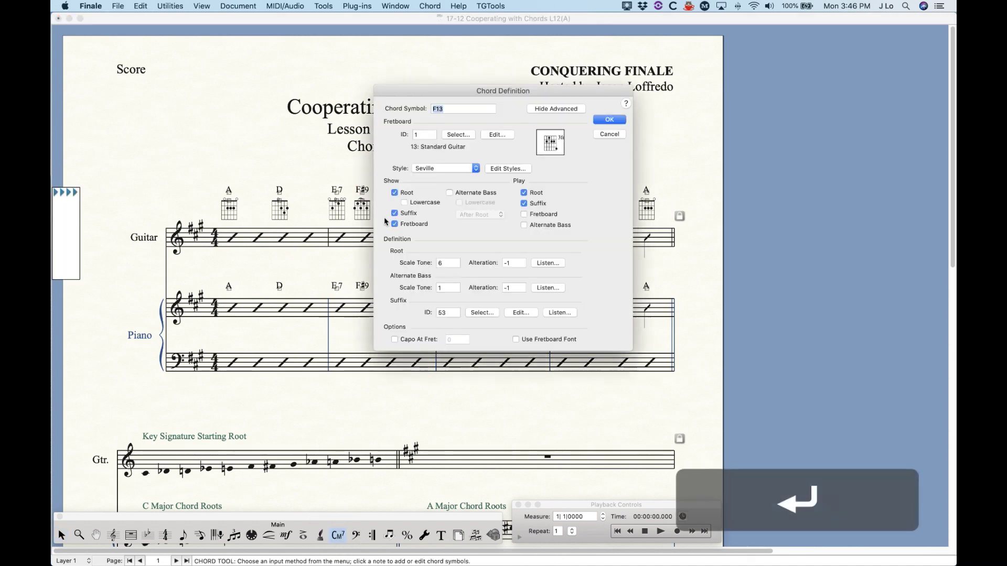
pyautogui.click(490, 313)
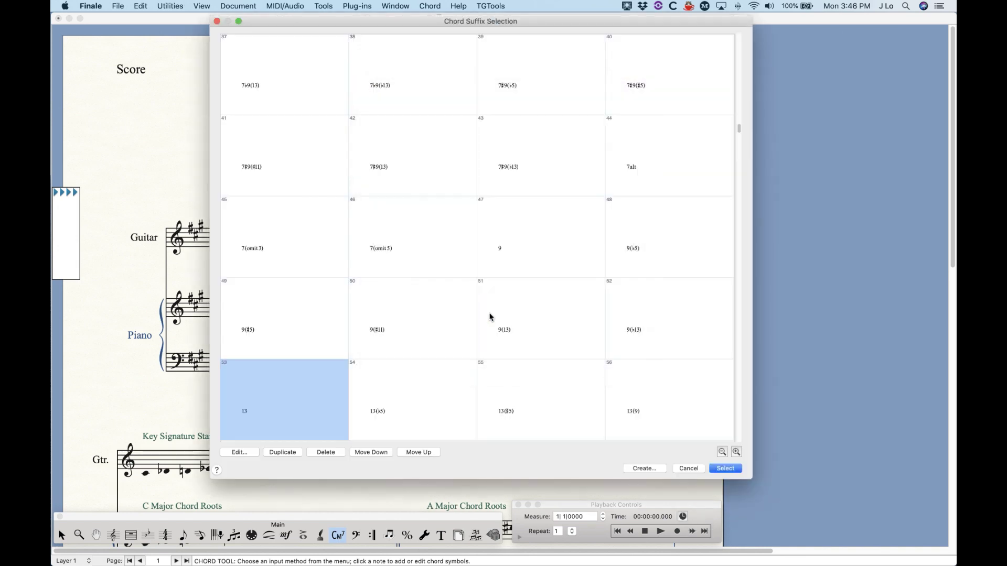
pyautogui.click(243, 453)
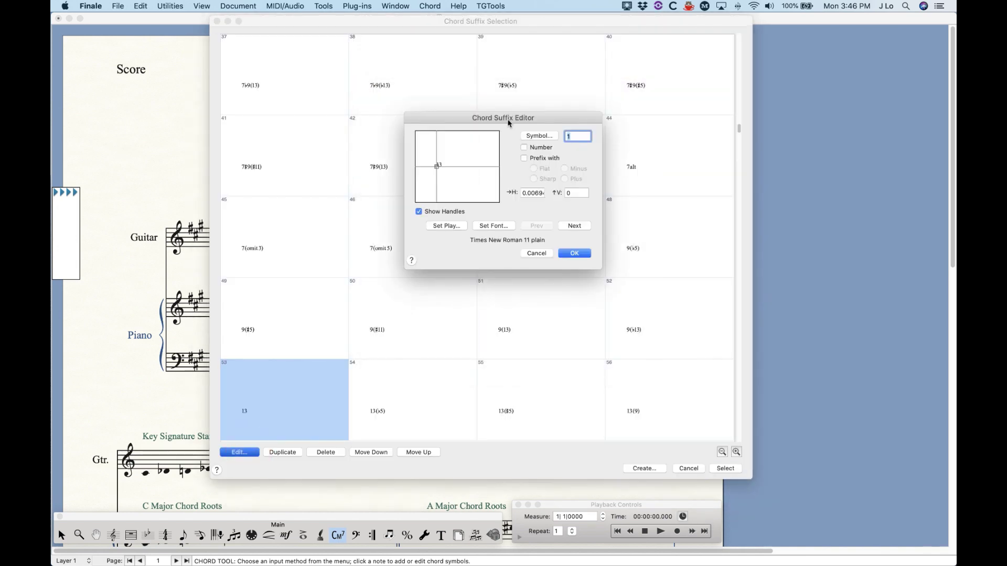
pyautogui.click(447, 226)
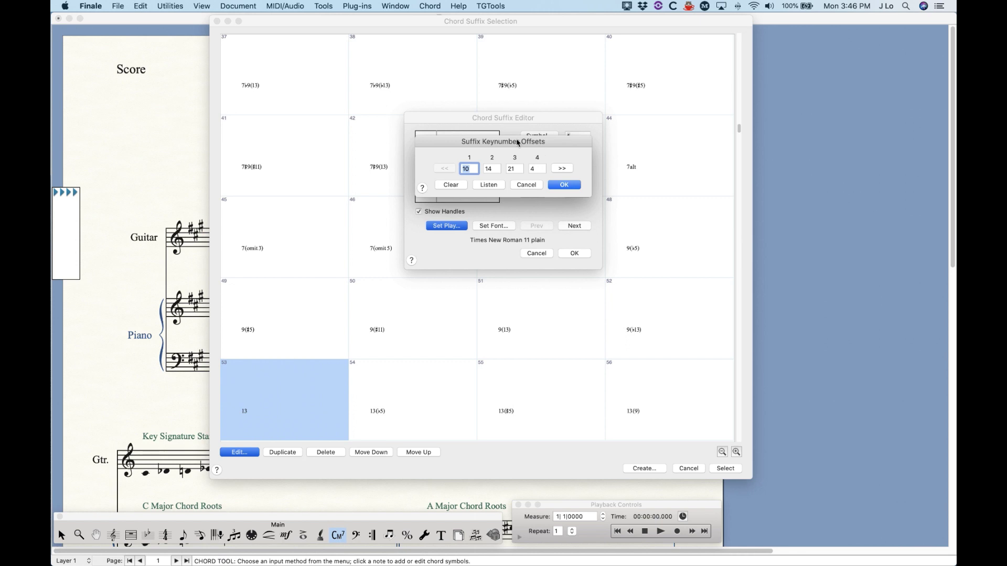
pyautogui.click(532, 185)
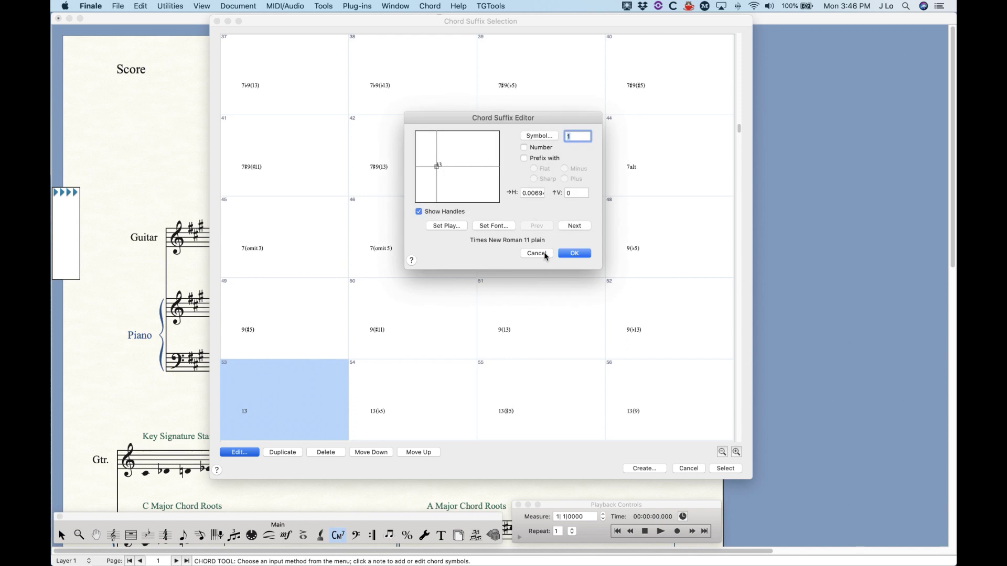
pyautogui.click(545, 256)
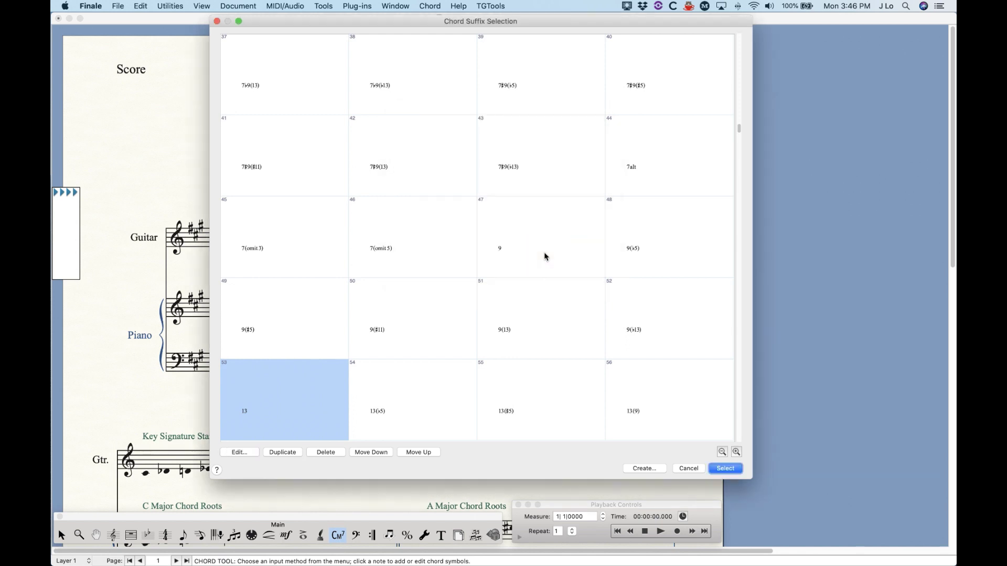
pyautogui.click(687, 470)
pyautogui.click(602, 132)
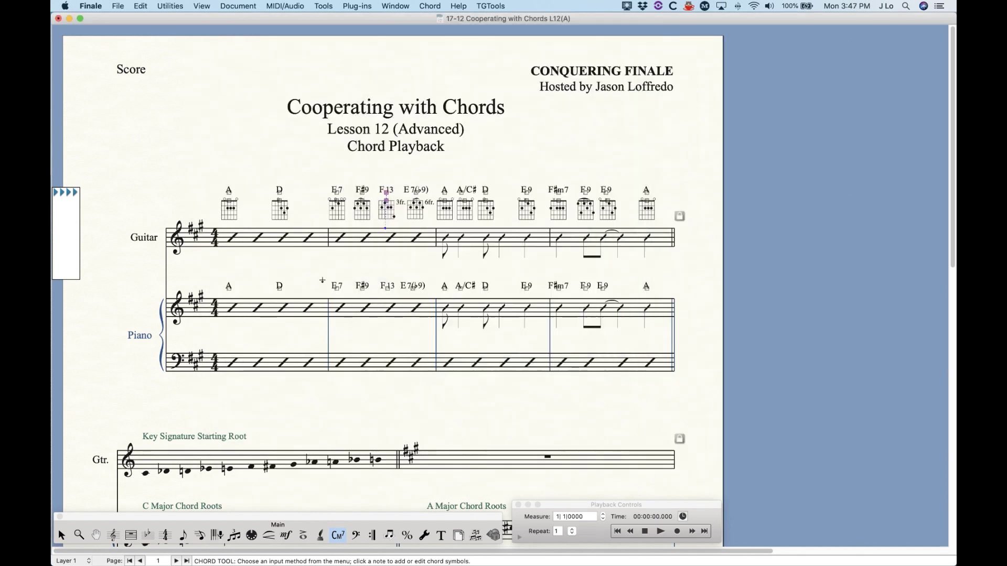
# Replace the first chord symbol on the piano treble staff with a lowercase "a"
pyautogui.click(337, 539)
pyautogui.click(231, 302)
pyautogui.click(230, 308)
pyautogui.write('a')
pyautogui.press('space')
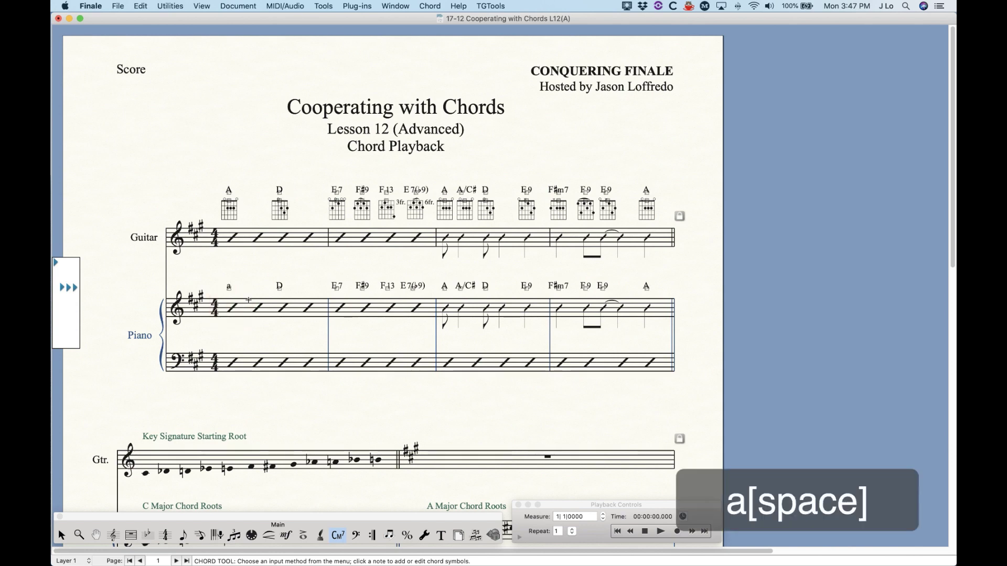
# Play the opening of the score to hear the lowercase chord, then stop playback
pyautogui.click(627, 504)
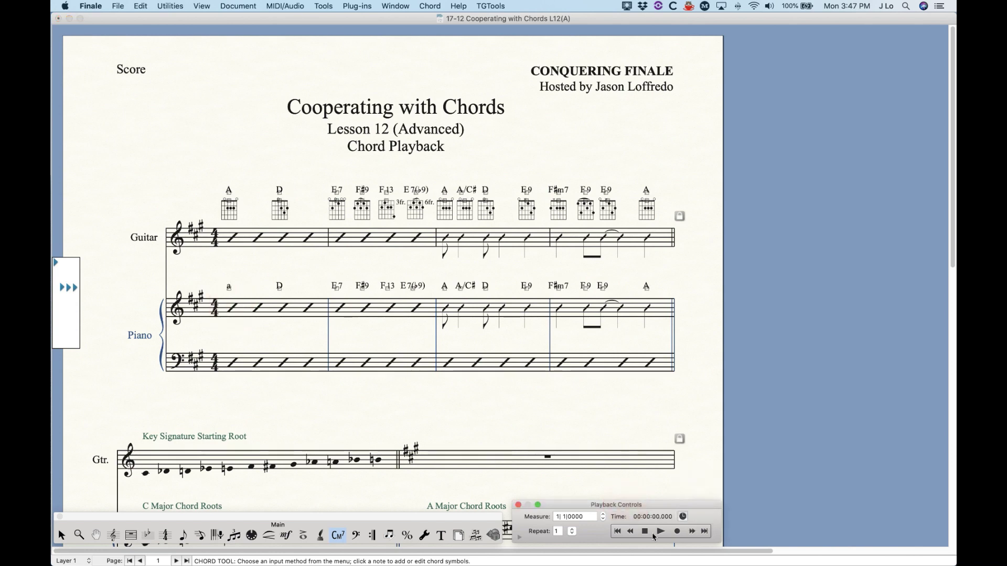
pyautogui.click(659, 531)
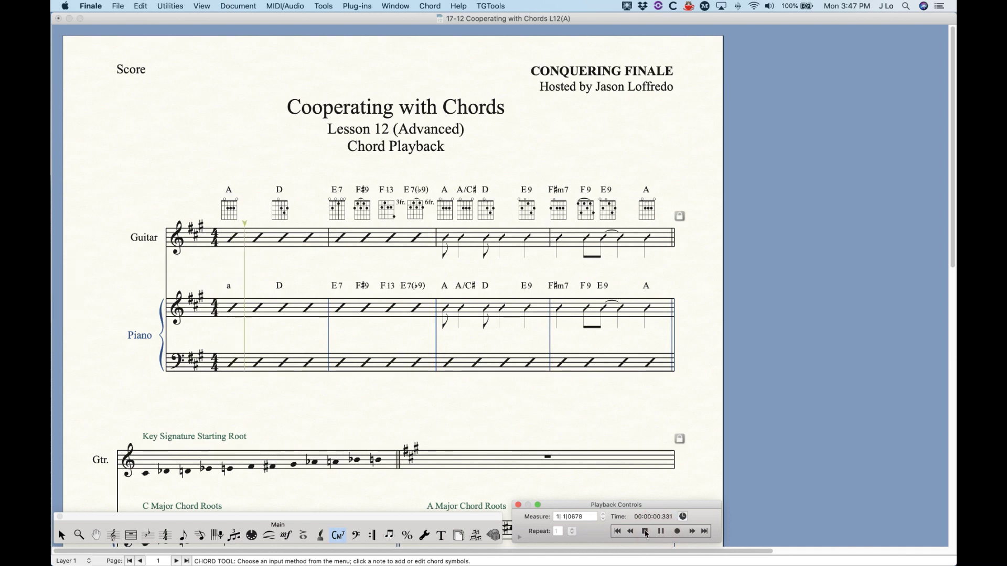
pyautogui.click(645, 532)
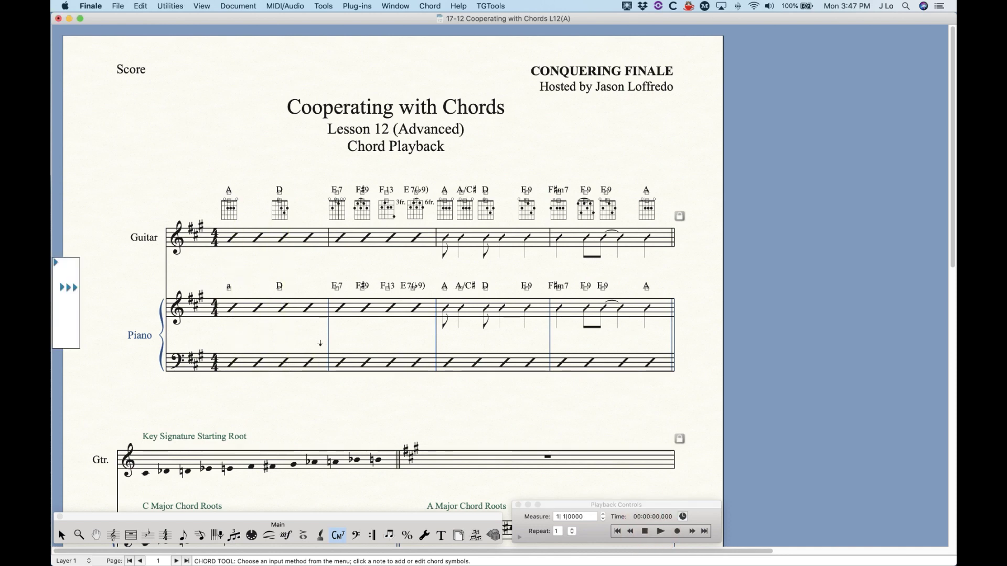
# Replace the first chord symbol on the piano treble staff with a lowercase "a7"
pyautogui.click(230, 289)
pyautogui.click(229, 309)
pyautogui.click(231, 309)
pyautogui.write('a7')
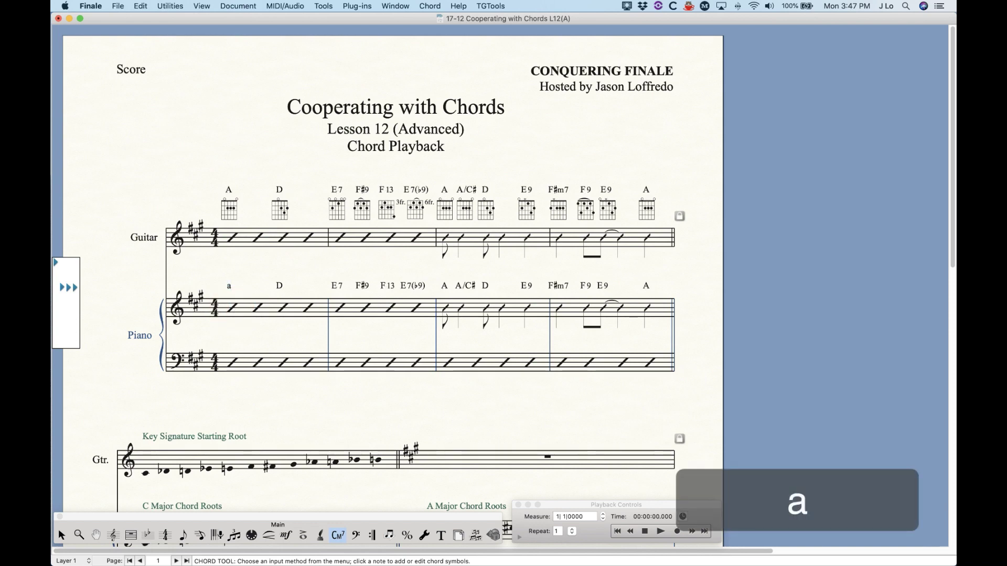
pyautogui.press('space')
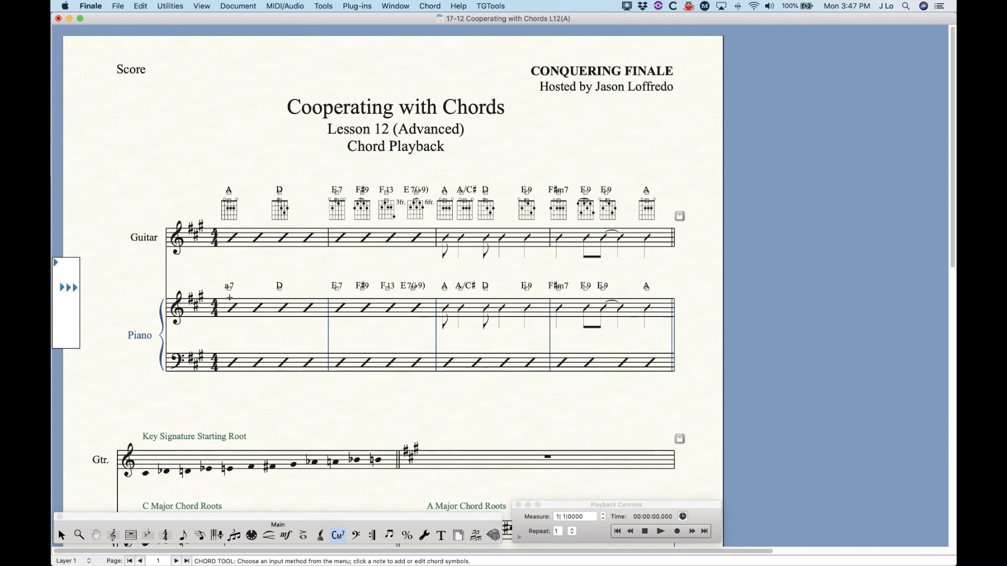
# Play the opening of the score to hear the a7 chord, then stop playback
pyautogui.click(645, 531)
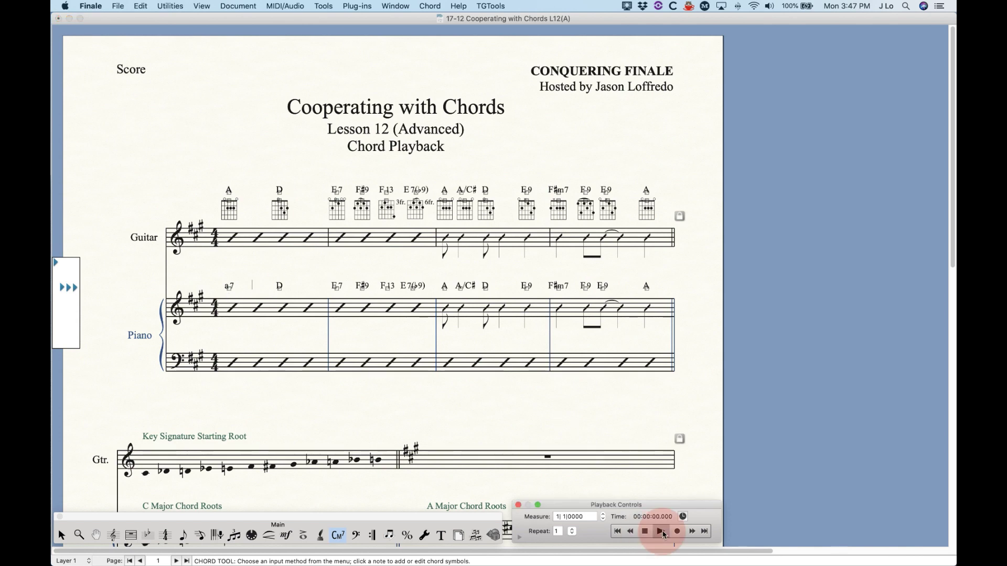
pyautogui.click(661, 531)
pyautogui.click(645, 532)
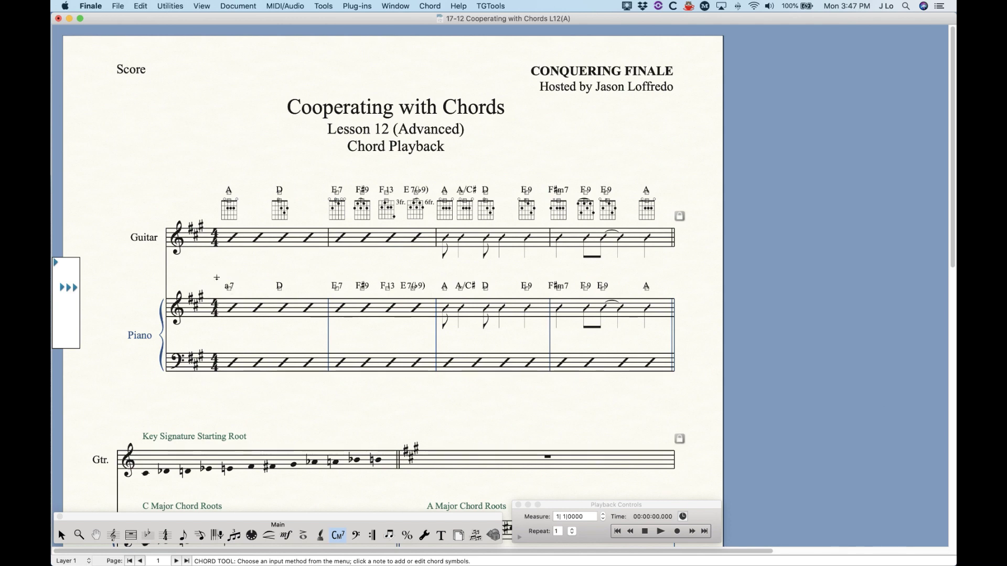
# Change the first chord symbol on the piano treble staff to an uppercase "A"
pyautogui.click(241, 301)
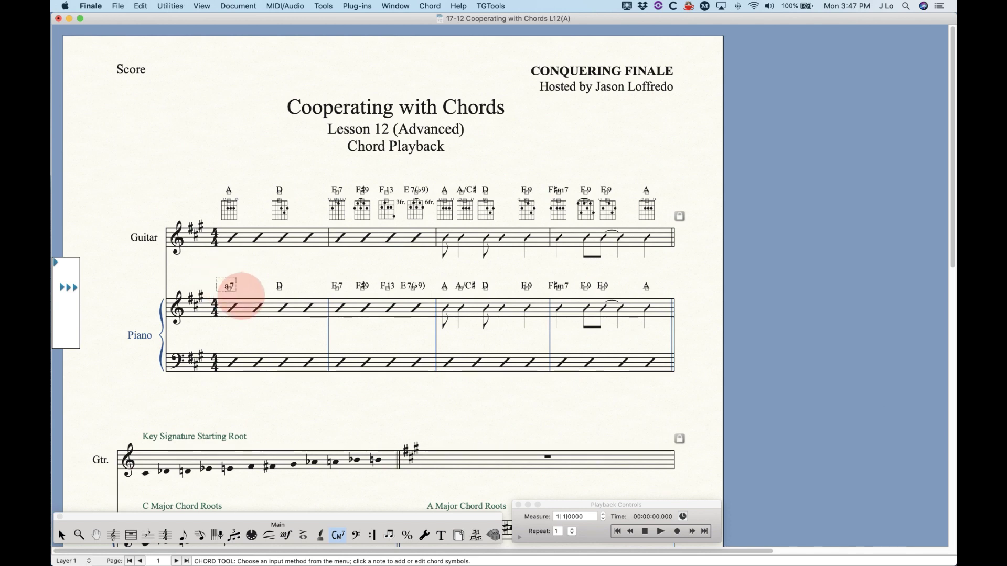
pyautogui.click(231, 308)
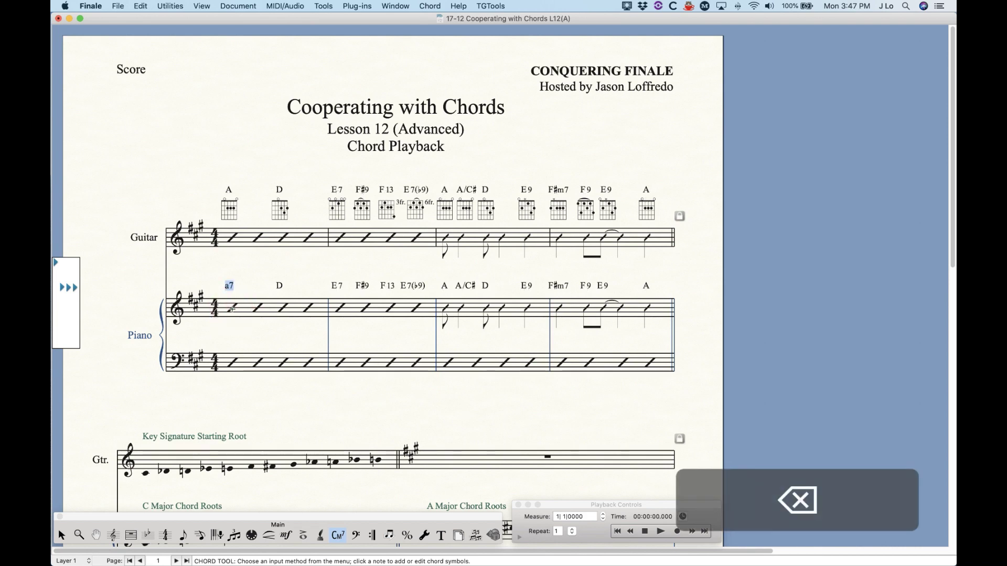
pyautogui.write('A')
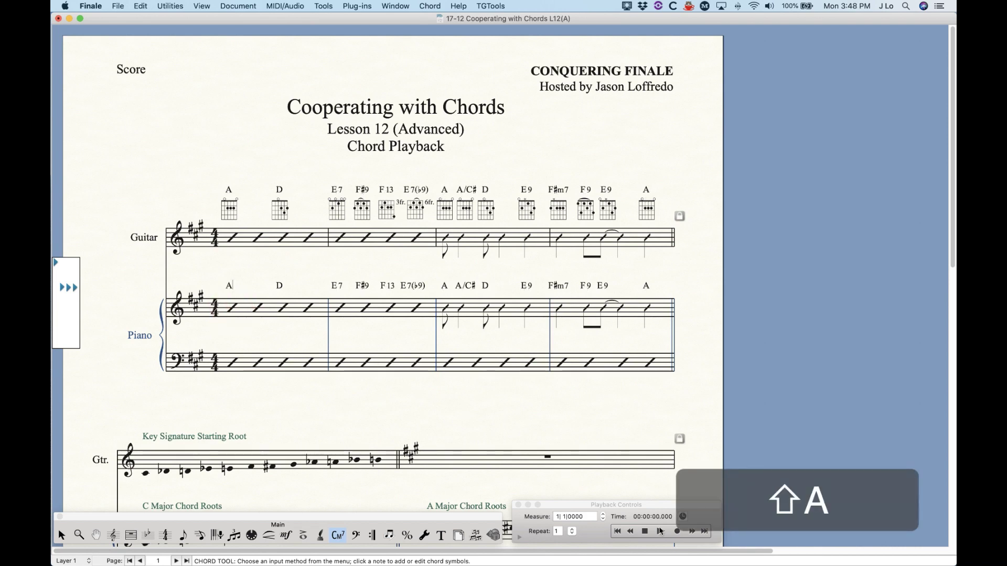
pyautogui.click(645, 531)
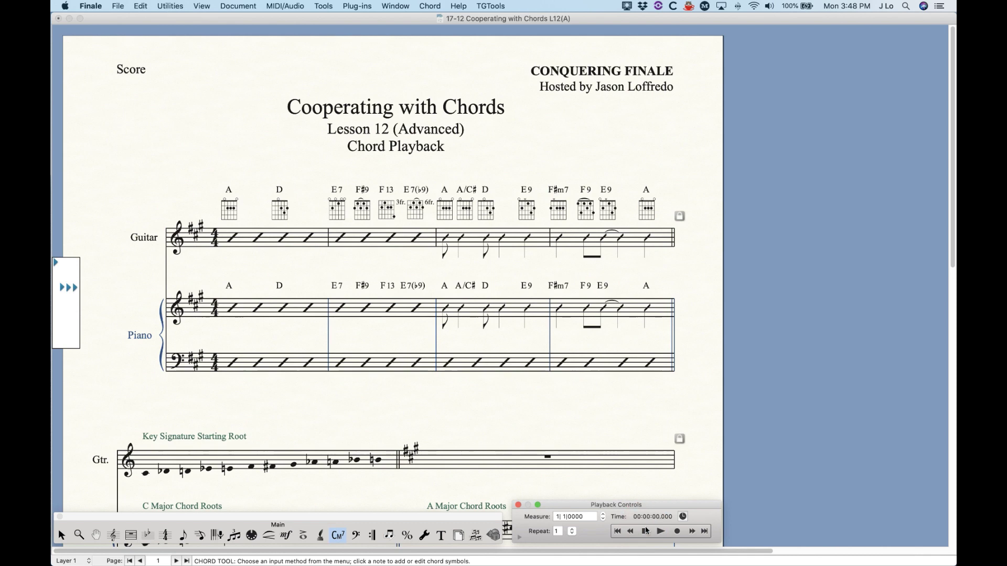
pyautogui.click(290, 279)
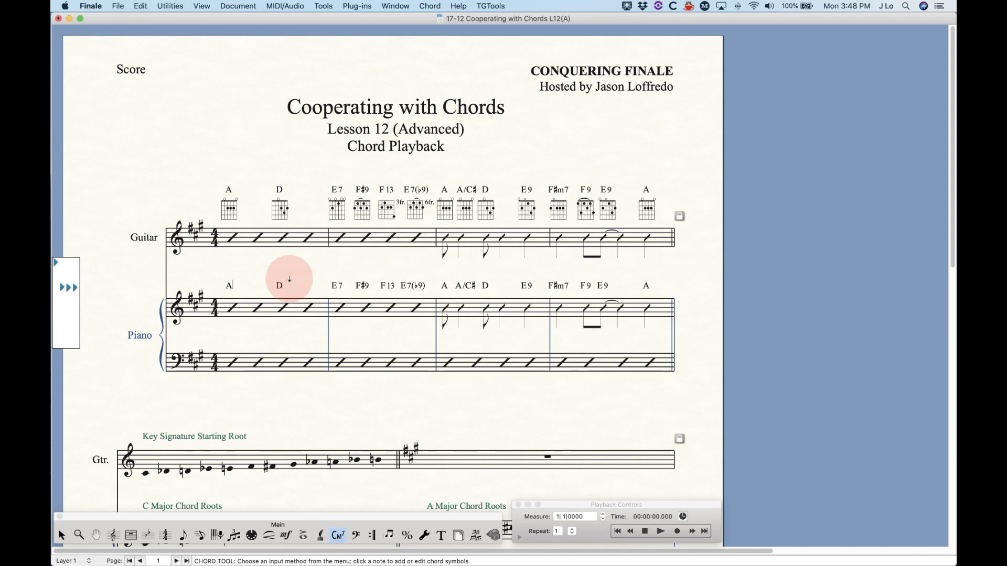
# Inspect the root, suffix, fretboard and alternate bass playback options of the piano's first A chord and its A/C♯ chord
pyautogui.click(237, 296)
pyautogui.press('Return')
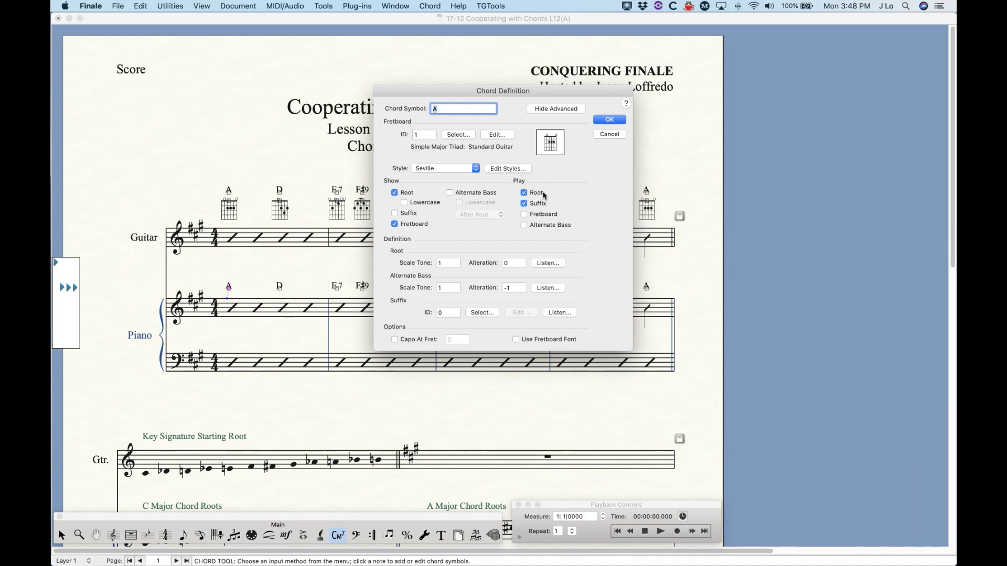
pyautogui.click(542, 229)
pyautogui.click(613, 135)
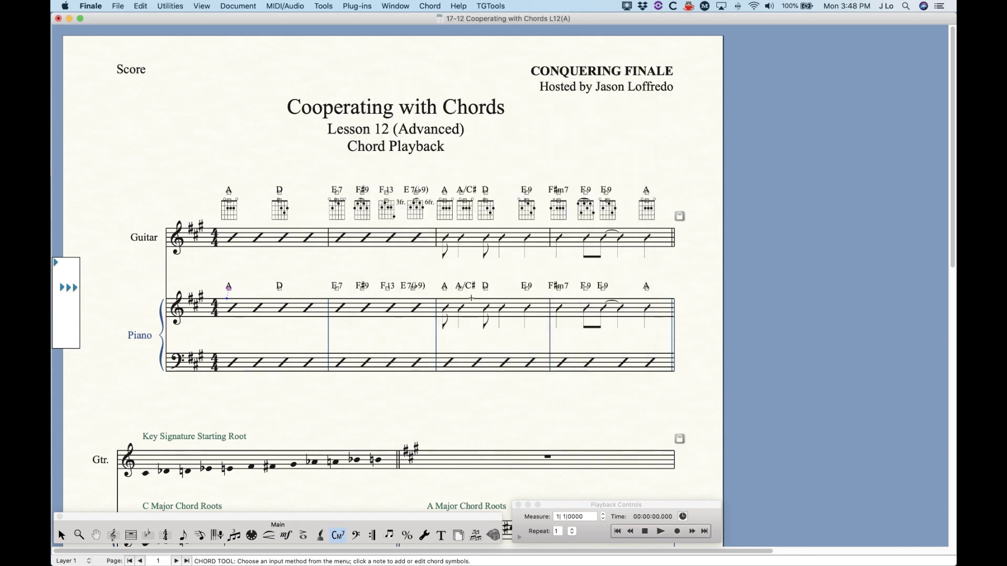
pyautogui.click(460, 289)
pyautogui.press('Return')
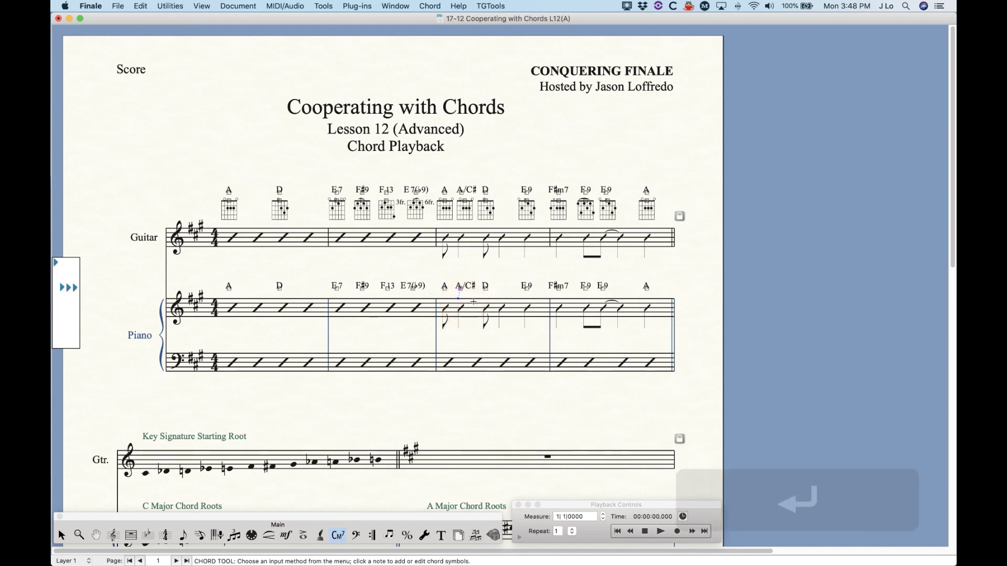
pyautogui.click(610, 119)
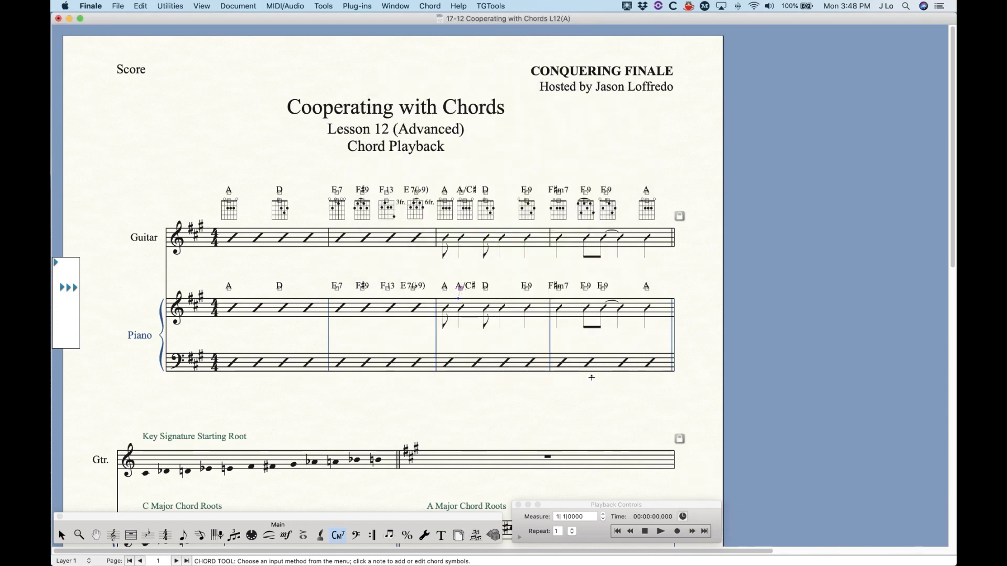
# Play the first system from measure 1 to hear the piano chords, then stop playback
pyautogui.click(653, 532)
pyautogui.click(660, 532)
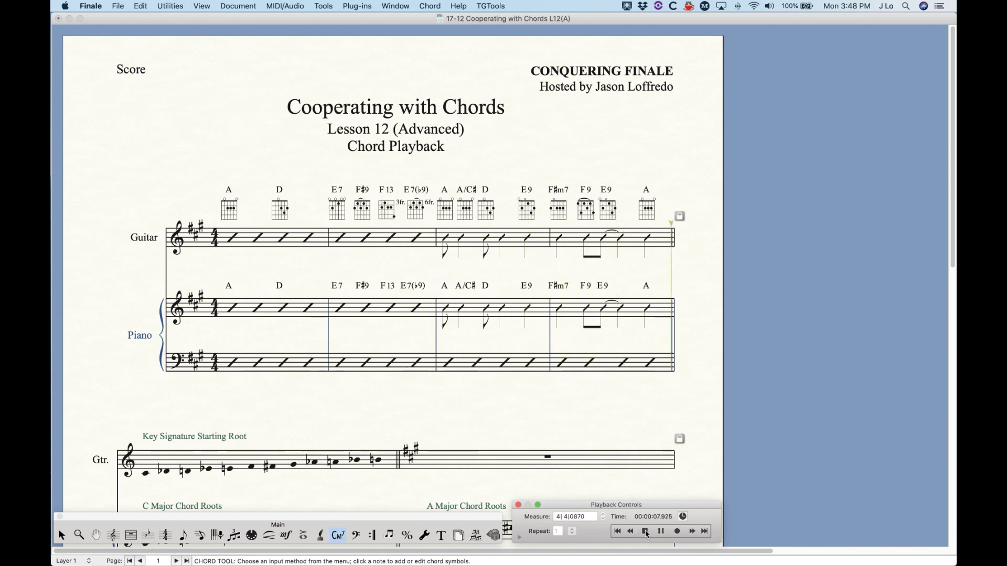
pyautogui.click(646, 532)
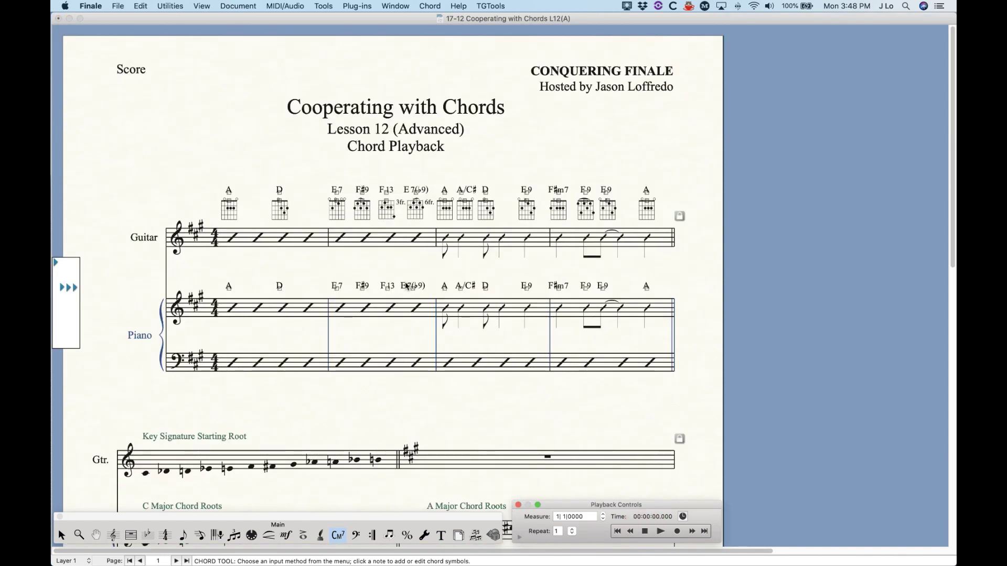
# Inspect the playback options in the guitar's first A chord definition, then leave without changes
pyautogui.moveTo(214, 187)
pyautogui.mouseDown()
pyautogui.moveTo(213, 167)
pyautogui.moveTo(243, 217)
pyautogui.mouseUp()
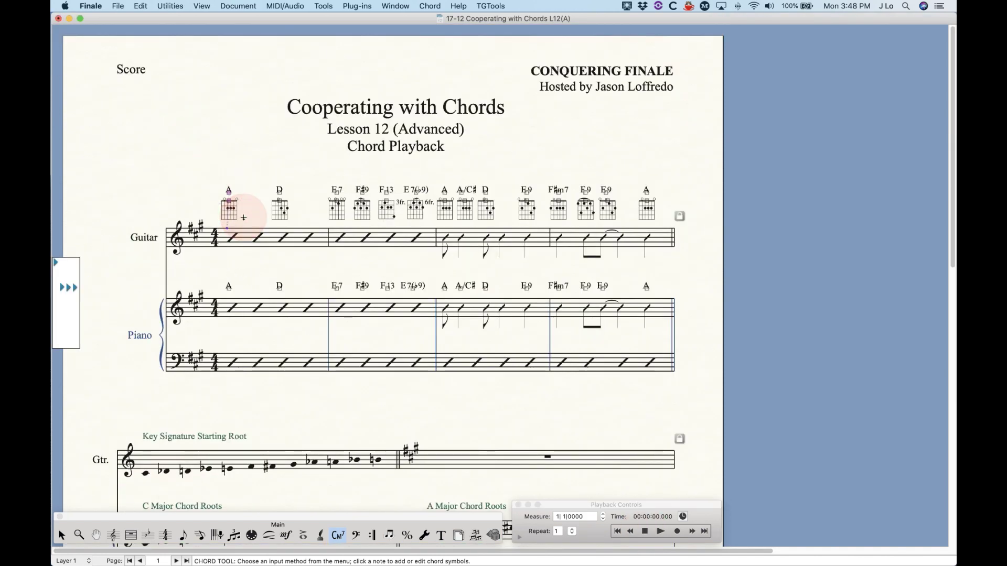
pyautogui.press('Return')
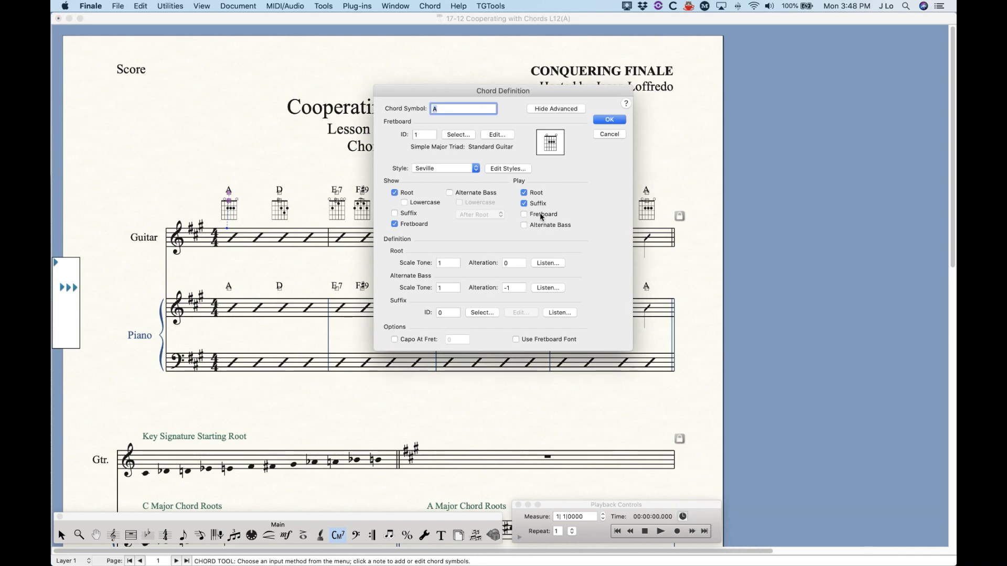
pyautogui.click(610, 135)
# Unmute the Guitar and mute the Piano in the ScoreManager instrument list
pyautogui.press('super+k')
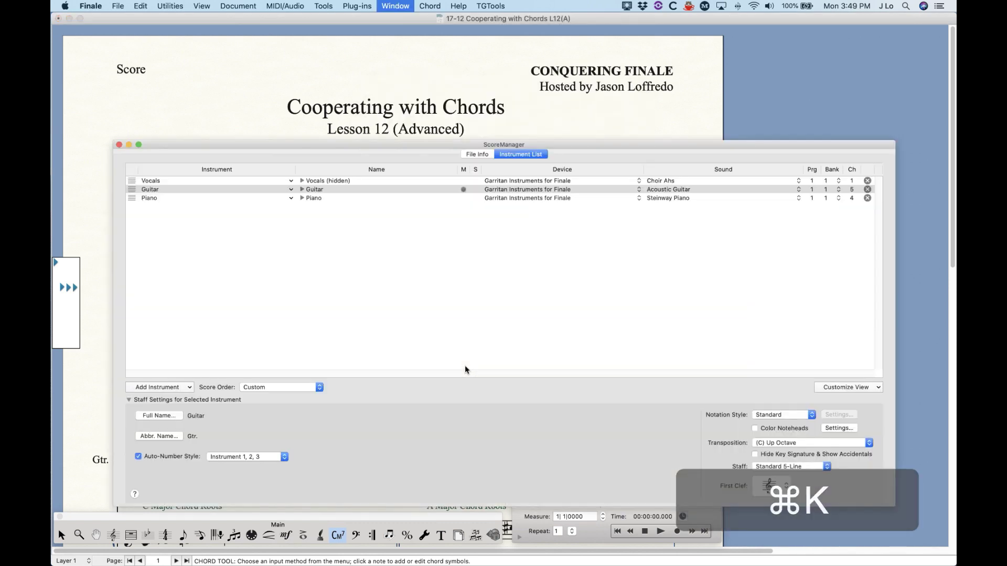
pyautogui.click(462, 189)
pyautogui.click(461, 198)
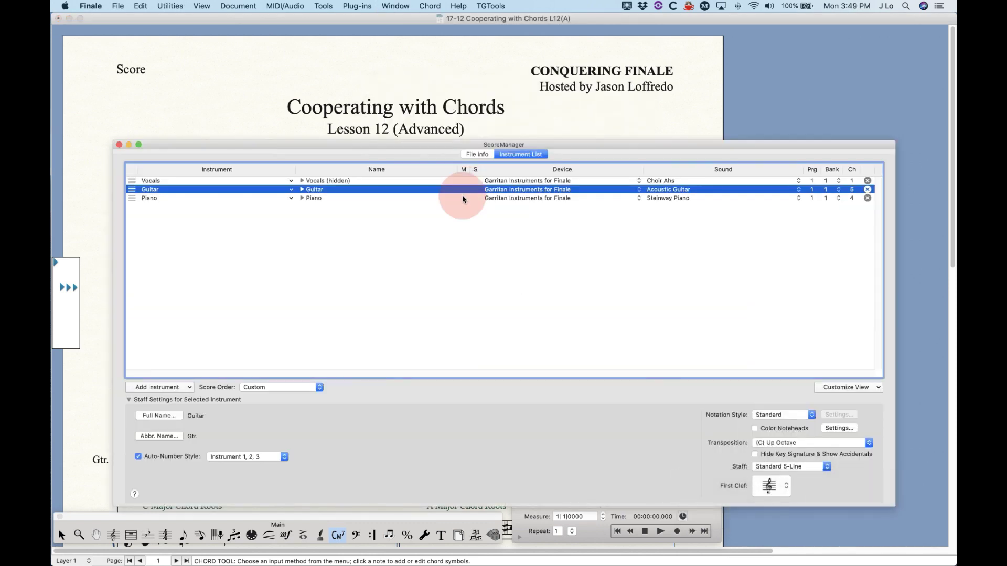
pyautogui.click(119, 145)
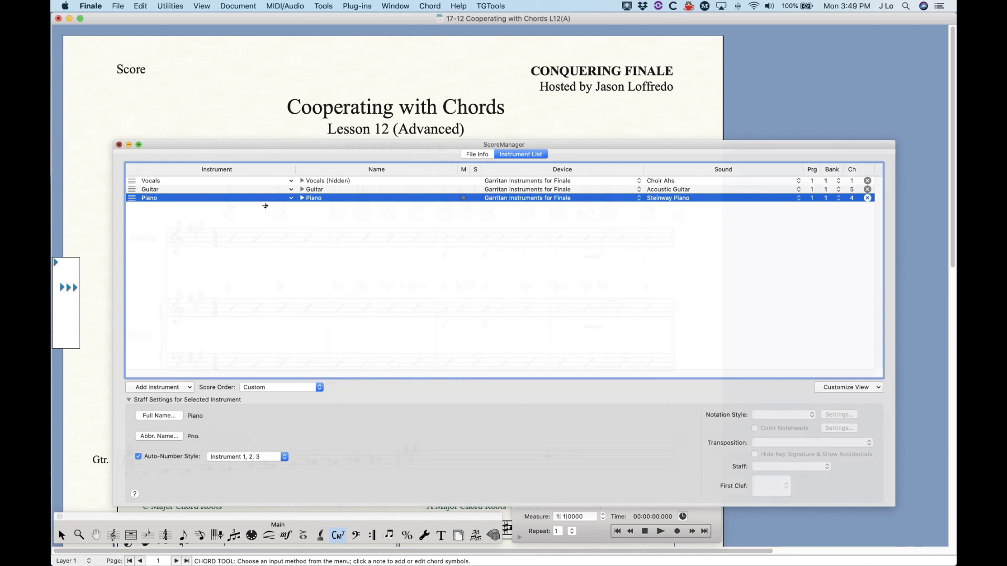
# Recheck the guitar's first A chord definition without changing it, then play back the guitar chords
pyautogui.press('Return')
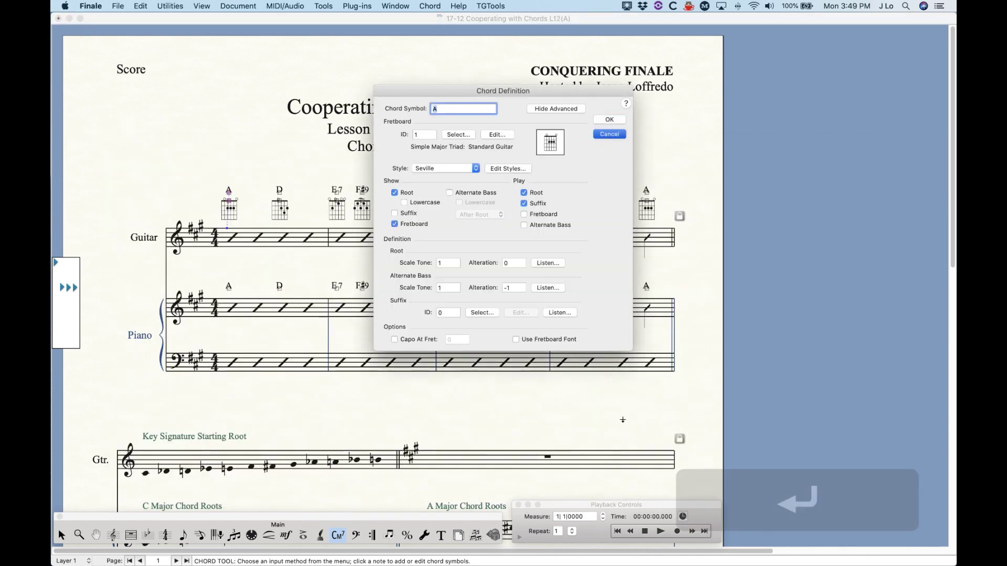
pyautogui.click(619, 135)
pyautogui.click(660, 532)
pyautogui.click(661, 532)
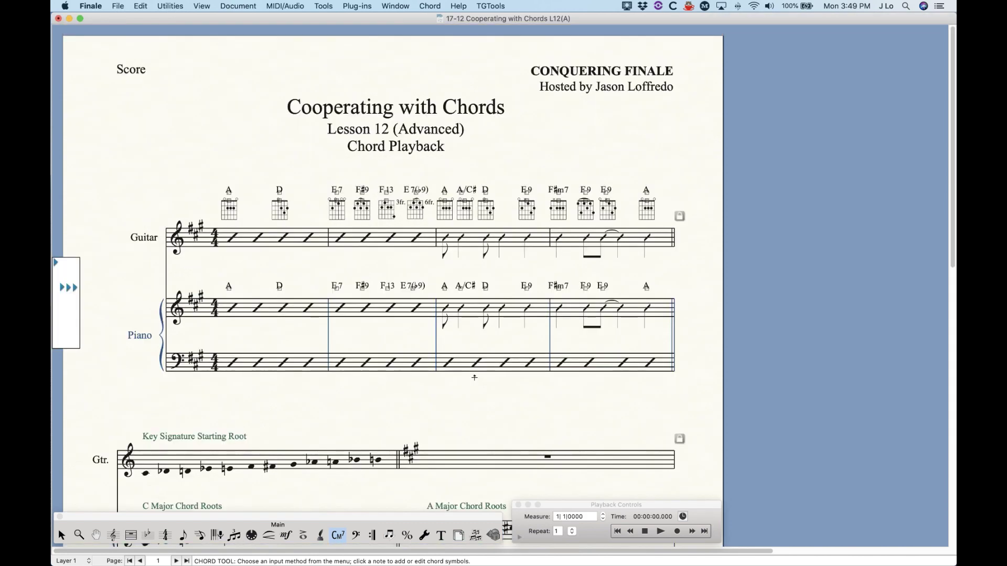
# Try setting the guitar's first A chord to play its fretboard instead of root and suffix, then revert the options and cancel
pyautogui.click(212, 171)
pyautogui.click(246, 220)
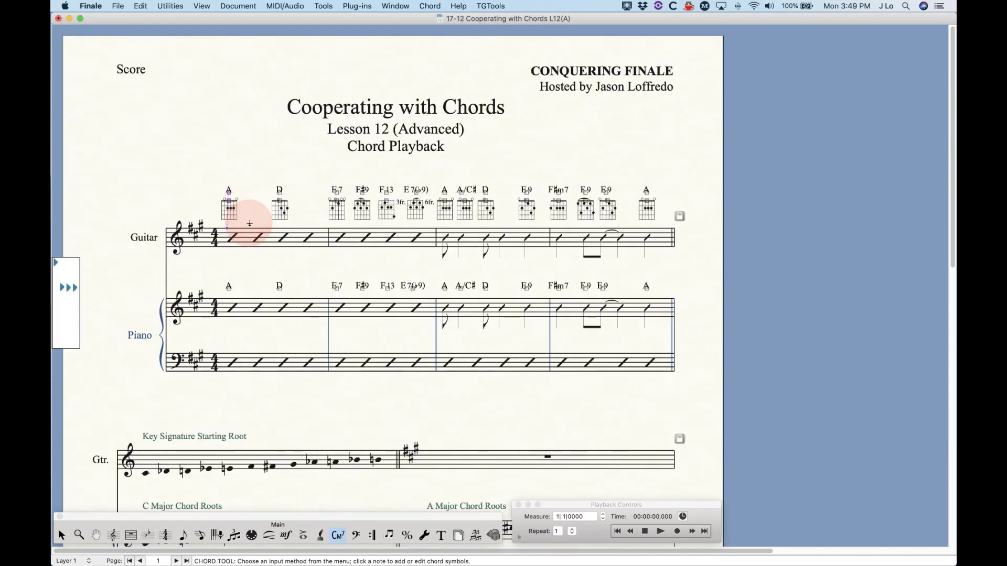
pyautogui.press('Return')
pyautogui.click(524, 192)
pyautogui.click(524, 203)
pyautogui.click(524, 214)
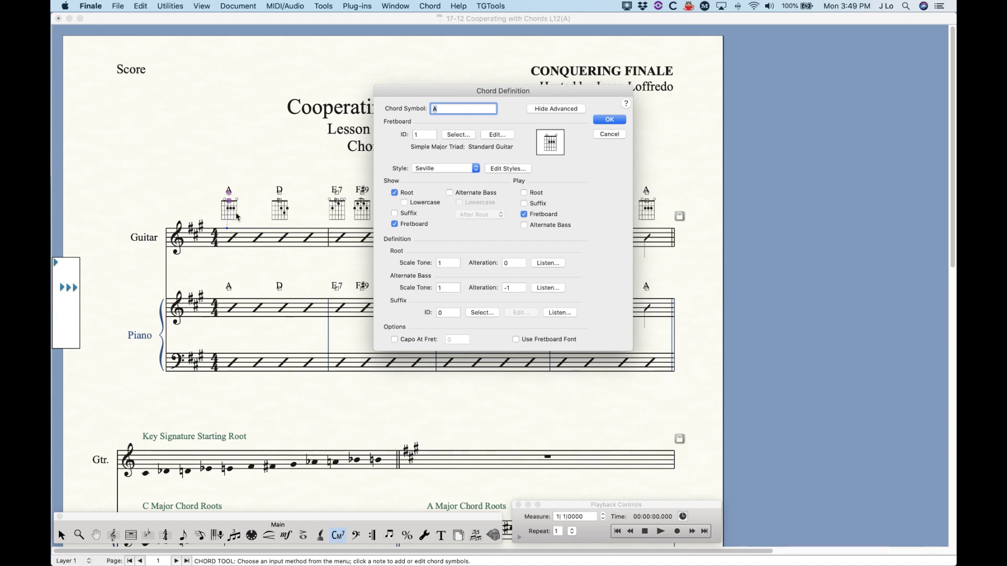
pyautogui.click(525, 215)
pyautogui.click(524, 193)
pyautogui.click(525, 203)
pyautogui.click(618, 136)
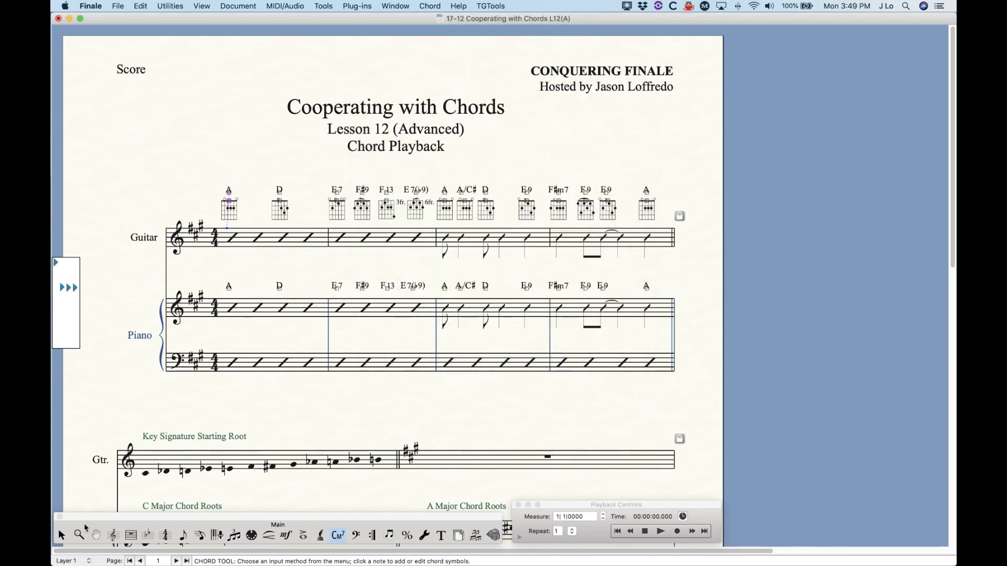
# Change all chords on the guitar staff to play fretboard and alternate bass, with root and suffix playback turned off
pyautogui.click(62, 535)
pyautogui.click(127, 264)
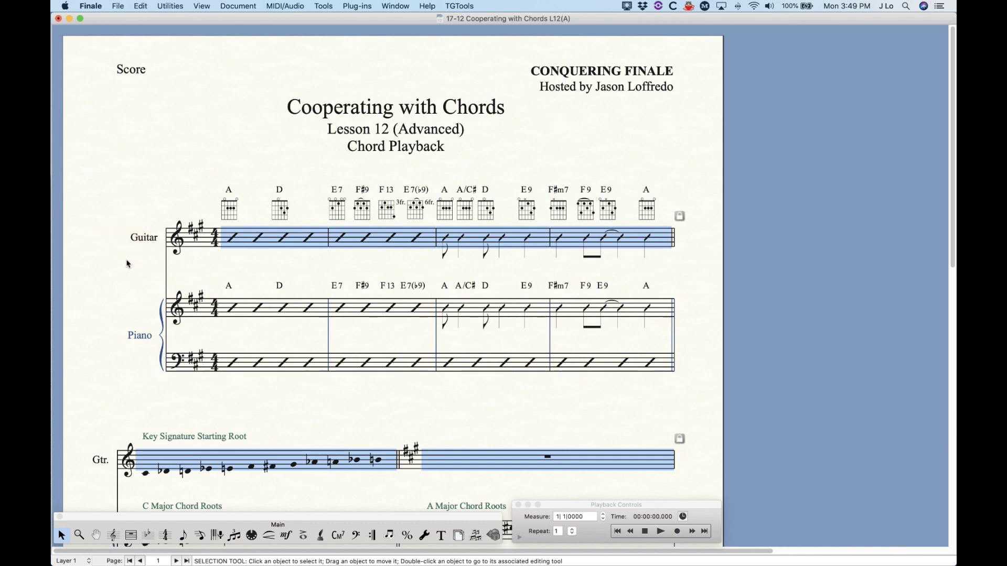
pyautogui.click(171, 6)
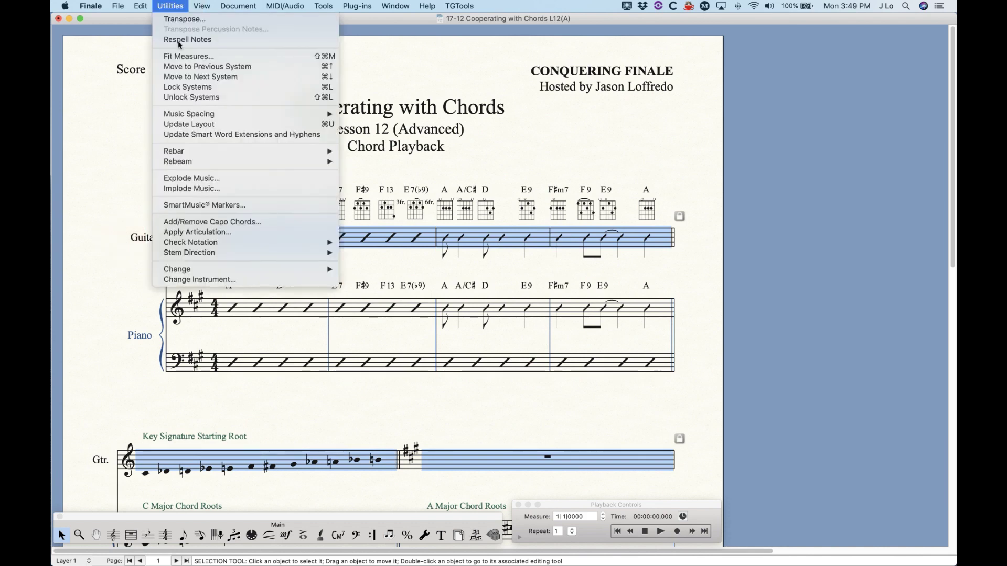
pyautogui.moveTo(229, 270)
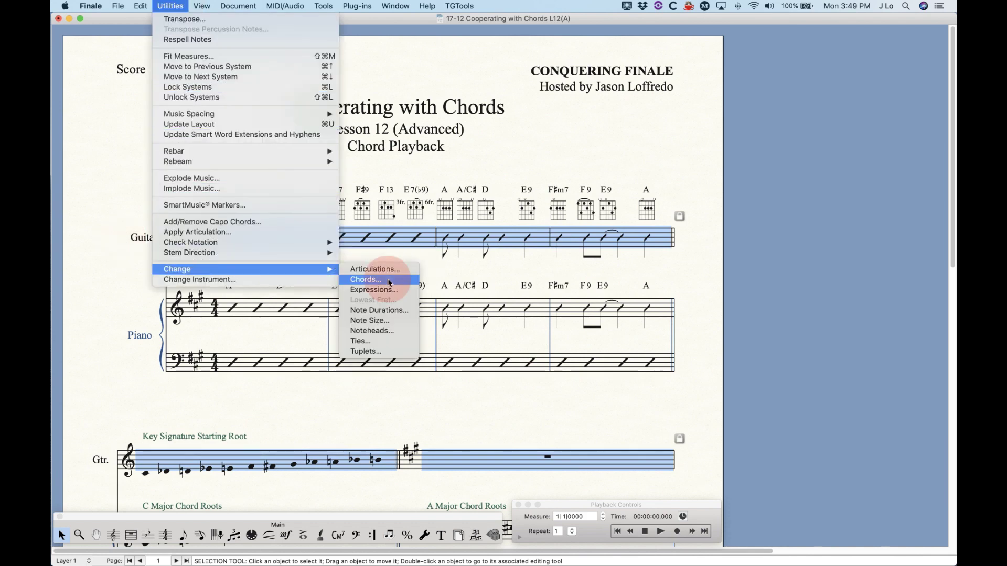
pyautogui.click(389, 280)
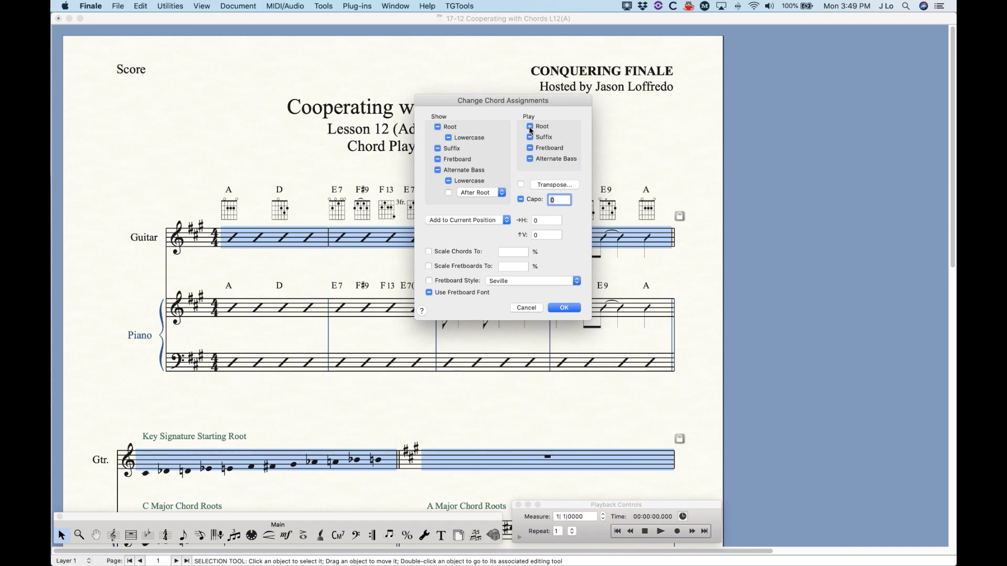
pyautogui.click(531, 127)
pyautogui.click(531, 128)
pyautogui.click(531, 138)
pyautogui.click(531, 138)
pyautogui.click(530, 149)
pyautogui.click(530, 160)
pyautogui.click(566, 309)
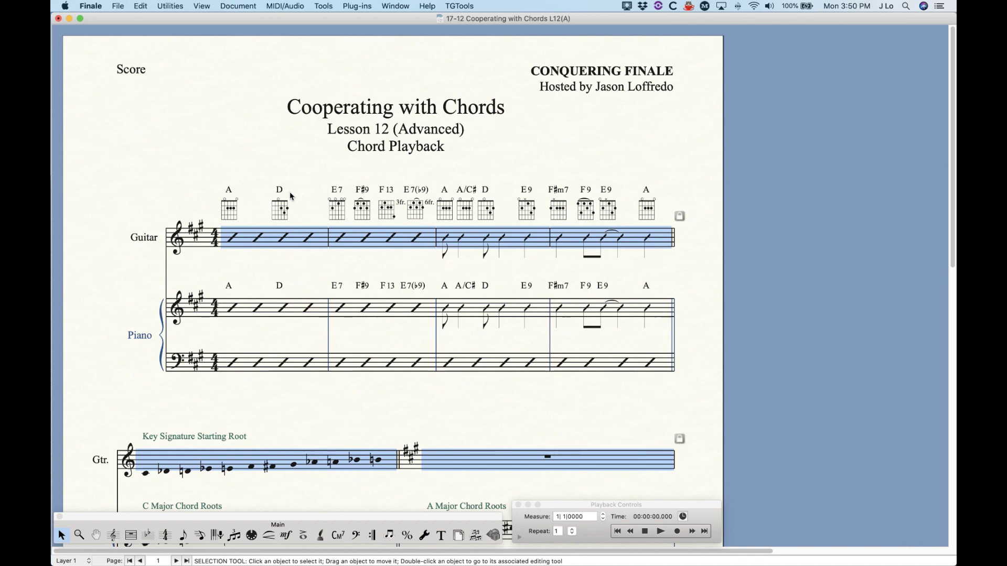
# Check the playback options of the guitar's F♯9 chord without changes, then play the score to hear the fretboard voicings
pyautogui.click(338, 536)
pyautogui.click(362, 191)
pyautogui.press('Return')
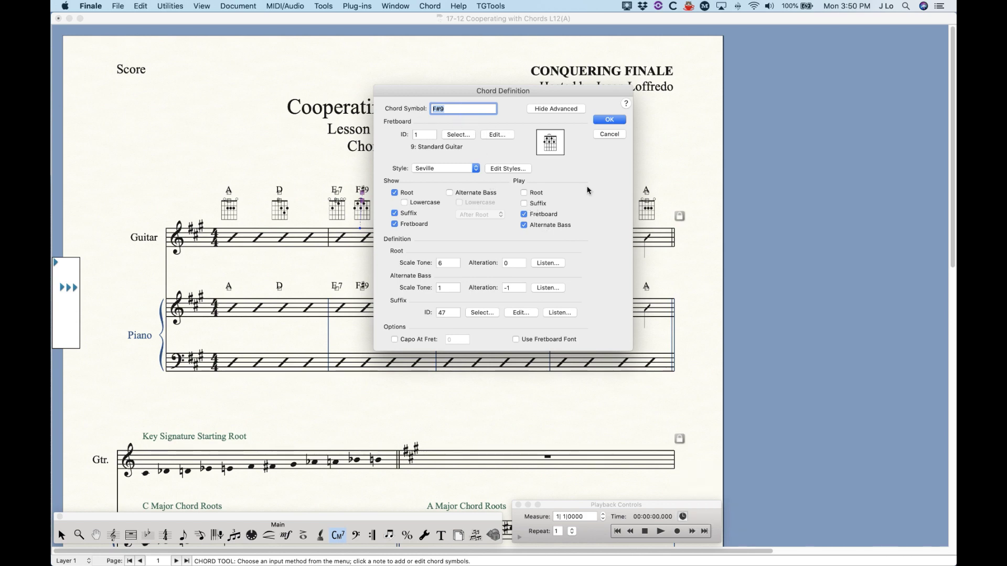
pyautogui.click(609, 135)
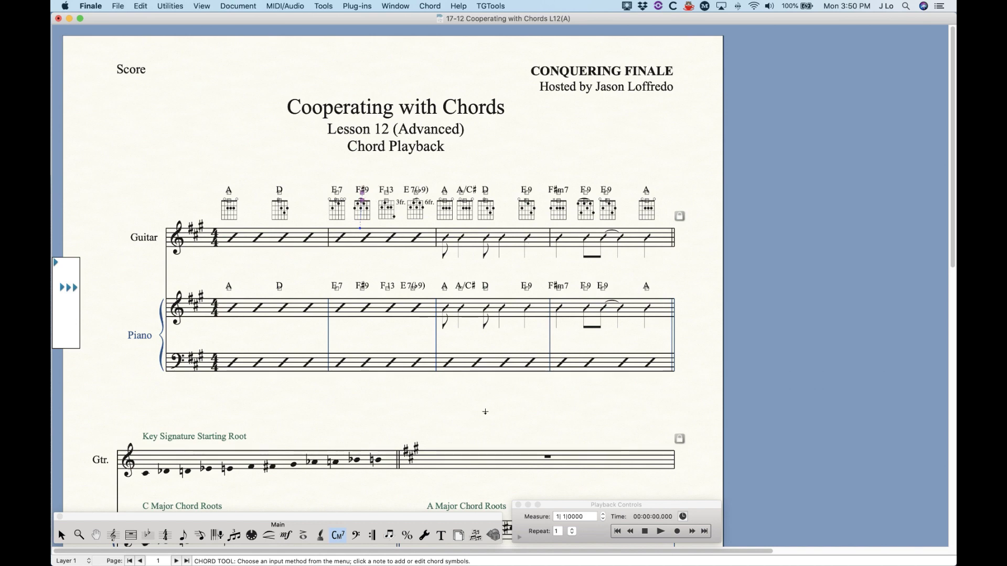
pyautogui.click(646, 534)
pyautogui.click(660, 532)
# Inspect the fretboard and playback settings in the piano's first A chord definition, then cancel
pyautogui.click(257, 310)
pyautogui.press('Return')
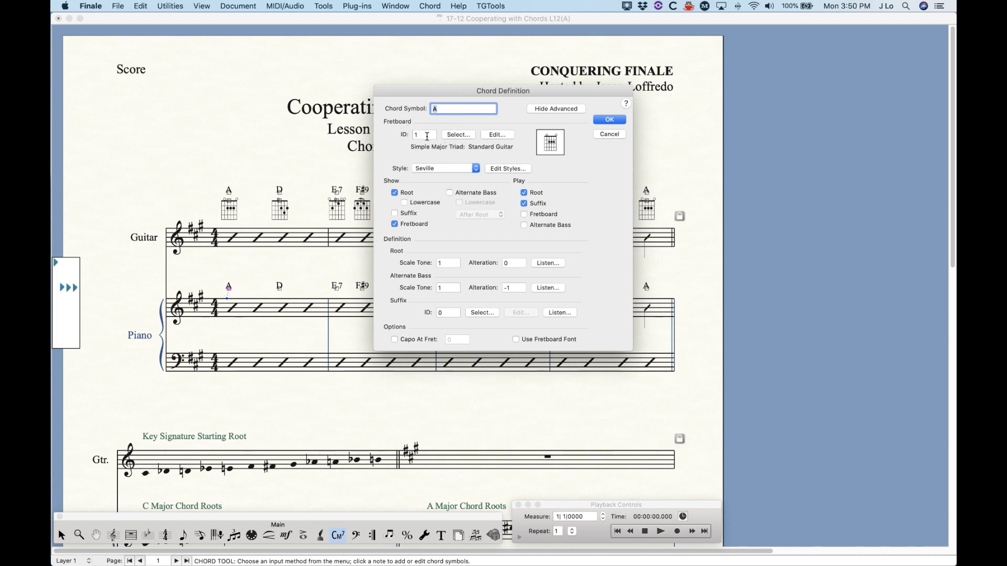
pyautogui.click(609, 134)
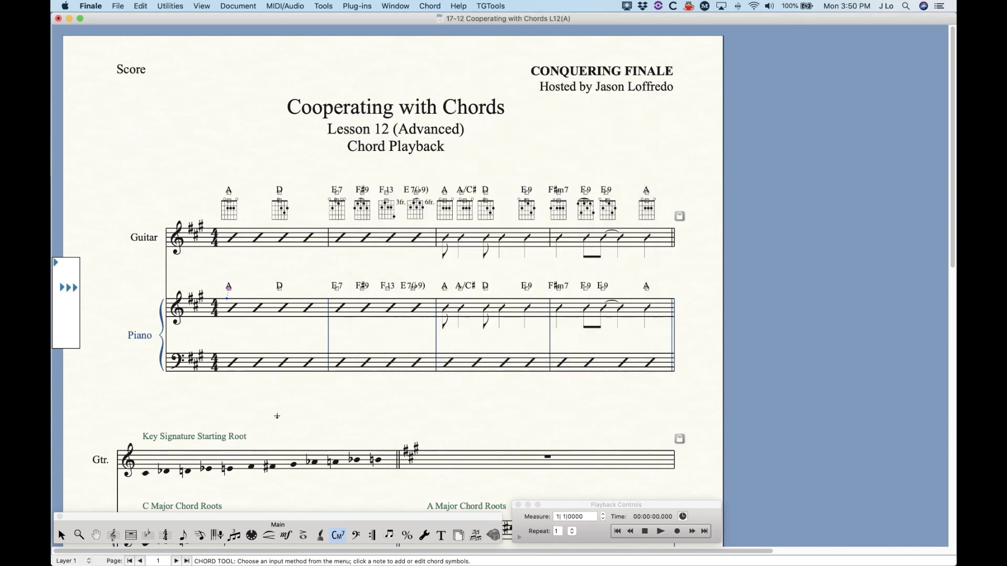
# Change all chords on the piano's upper staff to play fretboard and alternate bass, with root and suffix playback turned off
pyautogui.click(61, 536)
pyautogui.click(144, 320)
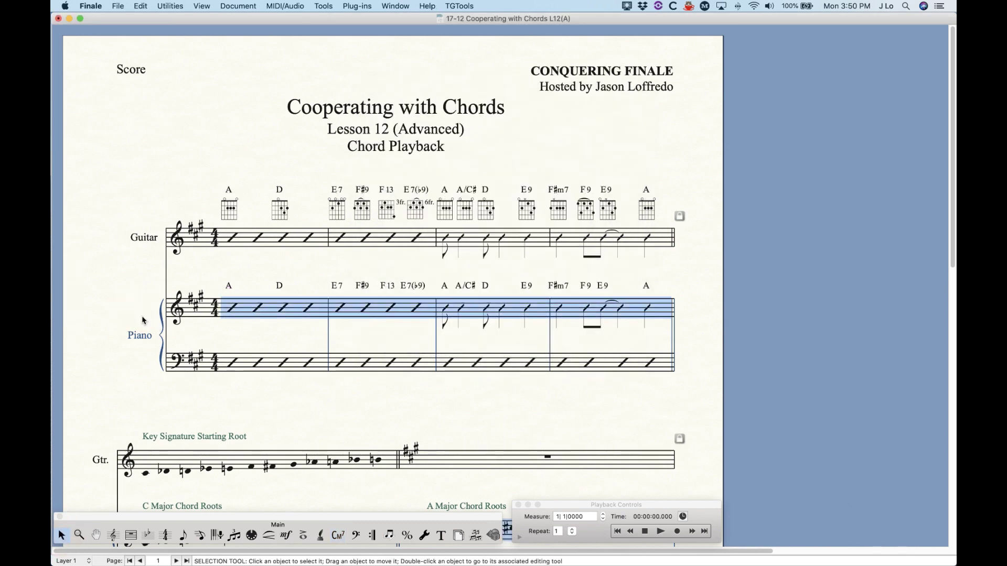
pyautogui.click(173, 5)
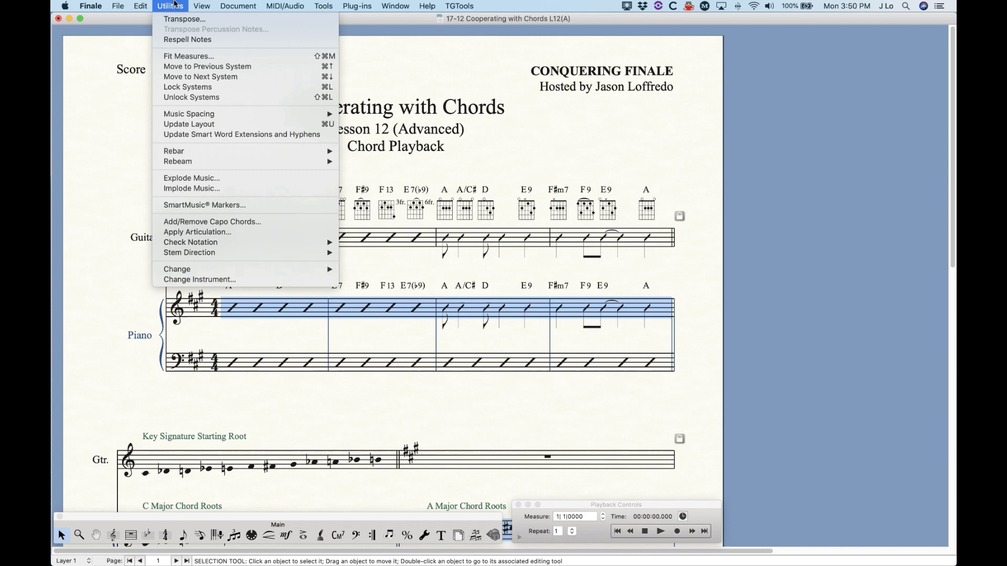
pyautogui.moveTo(314, 269)
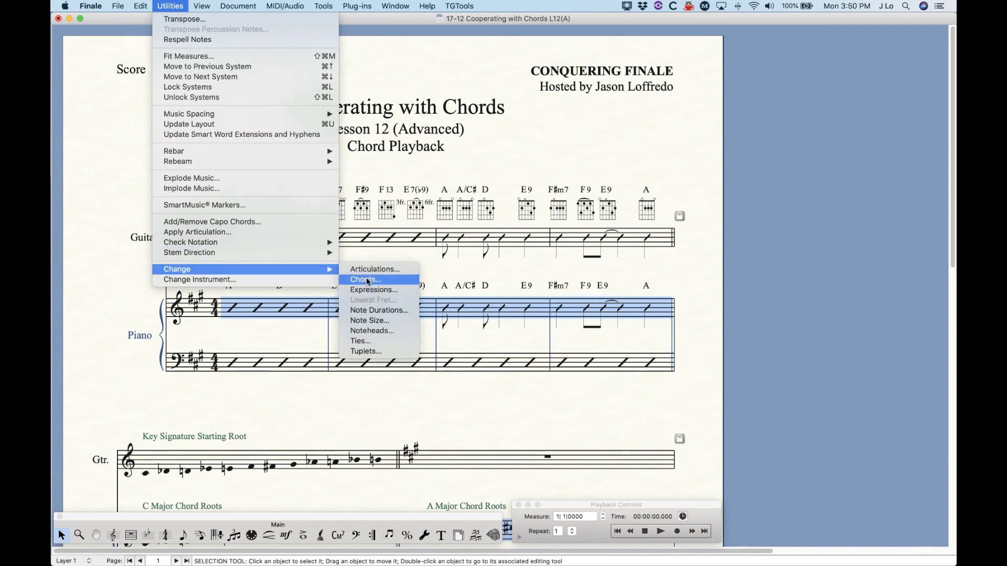
pyautogui.click(368, 282)
pyautogui.click(543, 130)
pyautogui.click(543, 136)
pyautogui.click(543, 137)
pyautogui.click(532, 149)
pyautogui.click(531, 159)
pyautogui.click(563, 309)
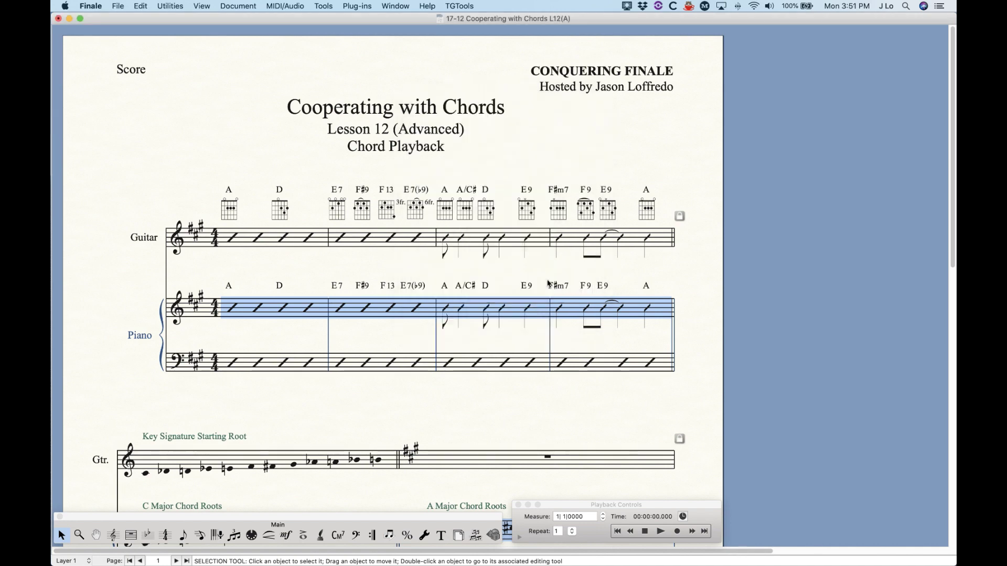
# Mute the guitar and unmute the piano in ScoreManager, then play the score to hear the piano's fretboard voicings
pyautogui.press('super+k')
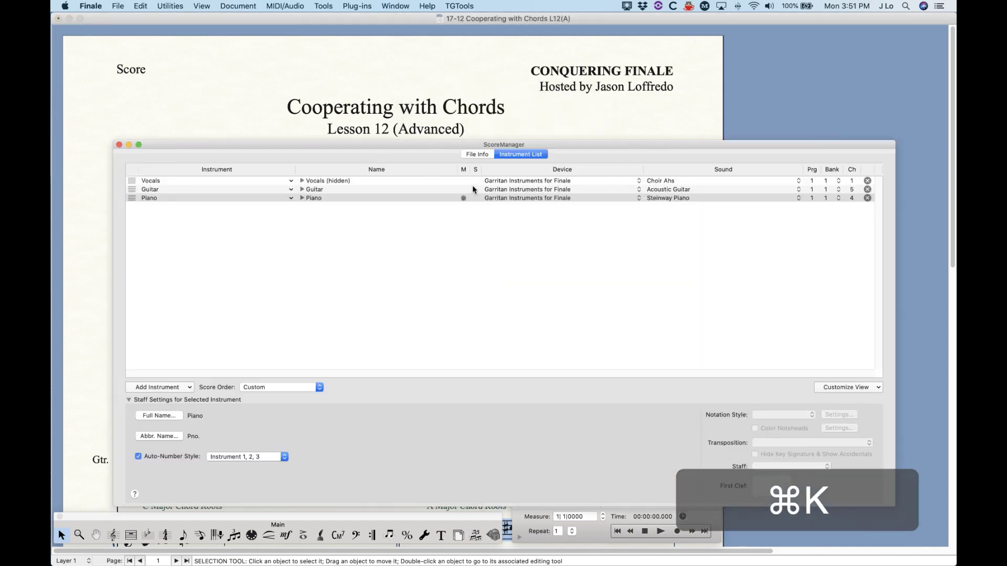
pyautogui.click(119, 145)
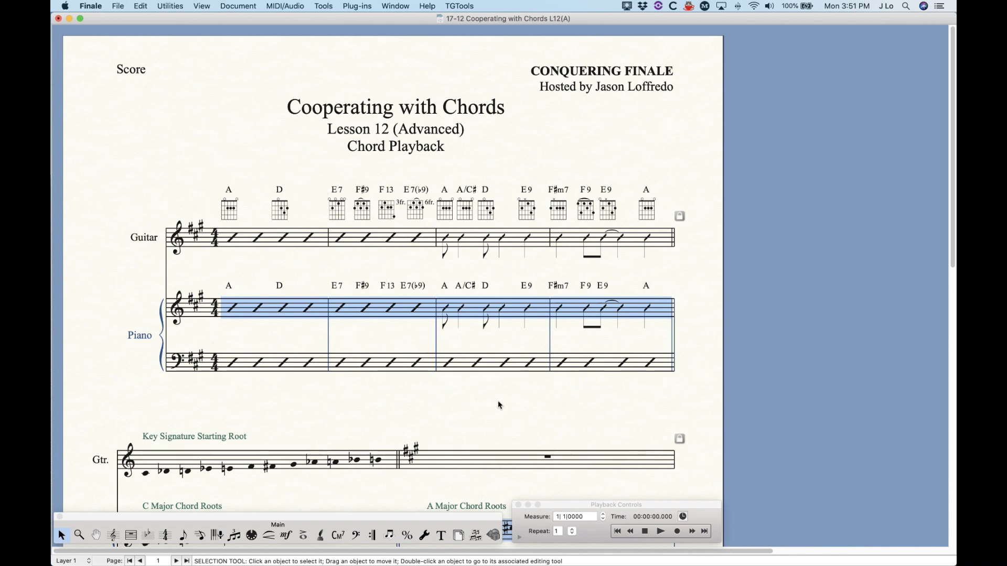
pyautogui.click(646, 530)
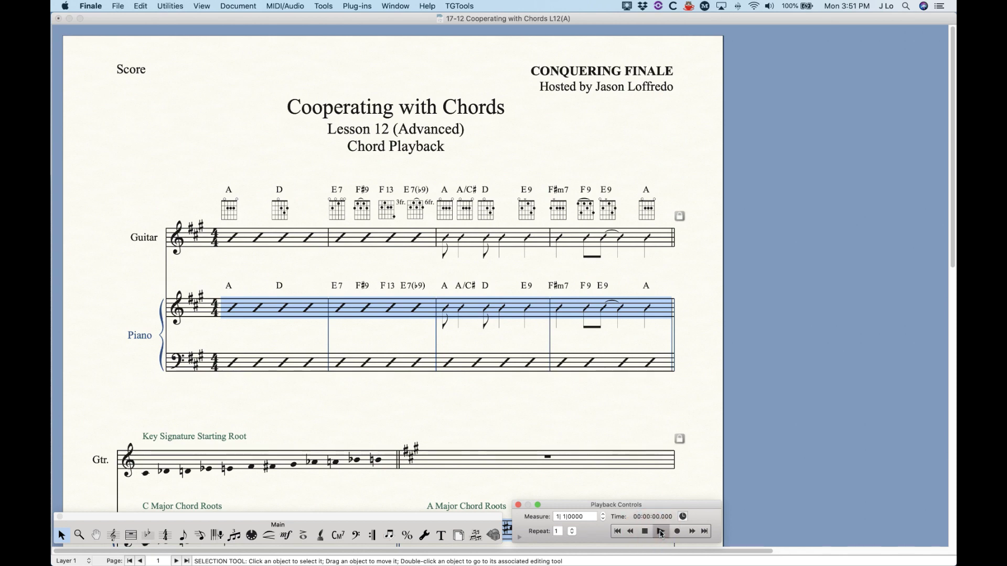
pyautogui.click(661, 532)
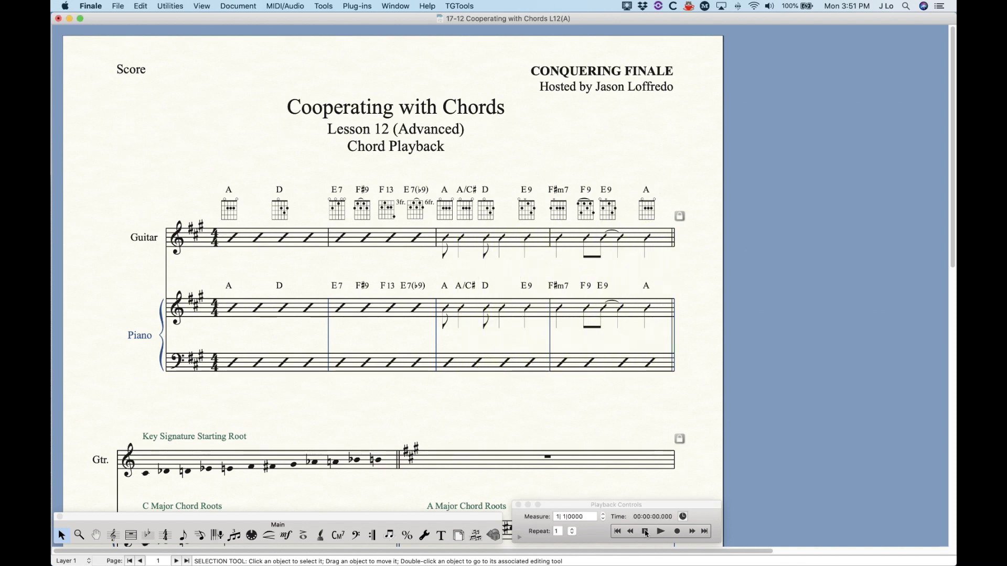
pyautogui.scroll(-4, 424, 424)
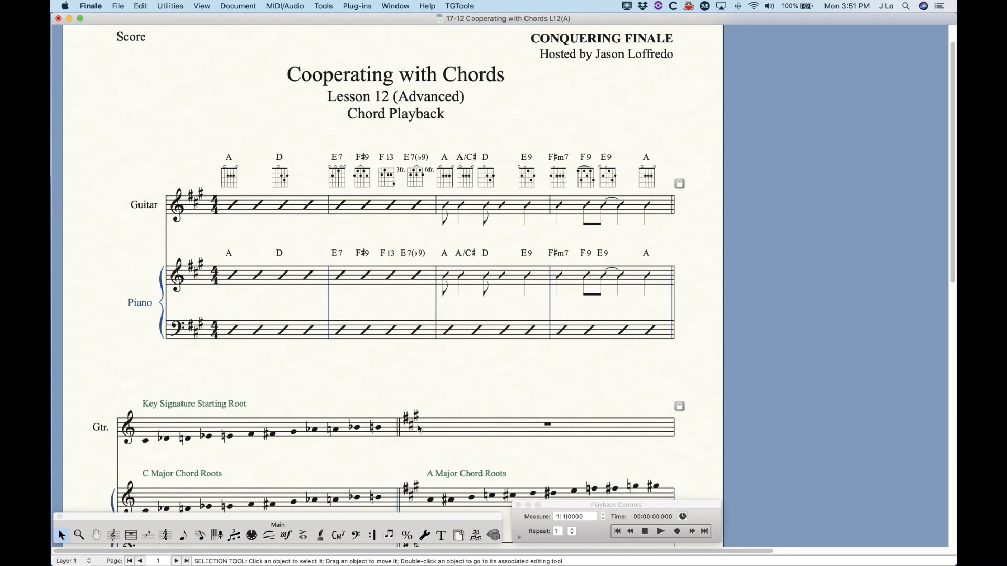
pyautogui.scroll(4, 427, 420)
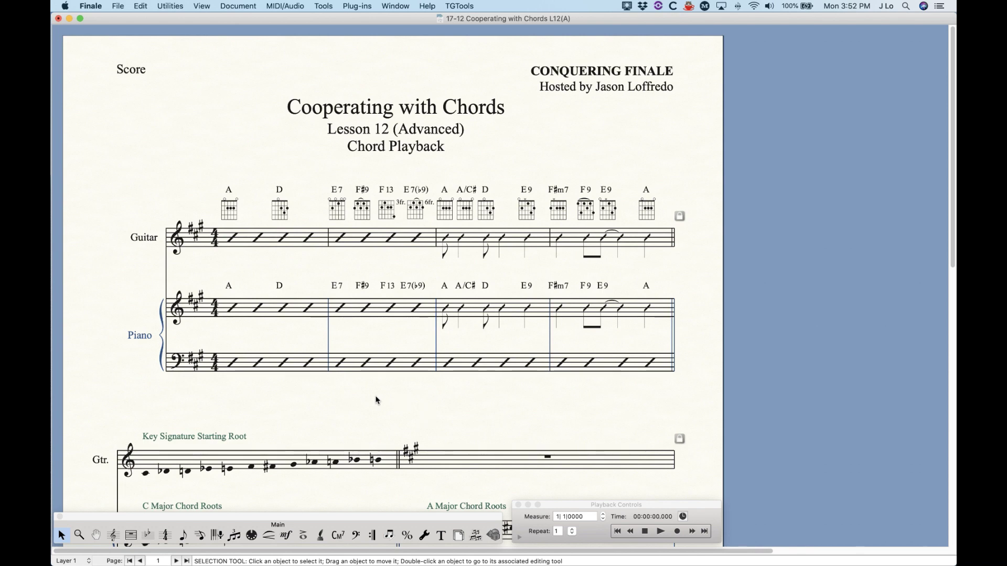
# Turn off fretboard and alternate bass playback for the piano's first A chord, then play the opening of the score
pyautogui.click(339, 536)
pyautogui.click(259, 314)
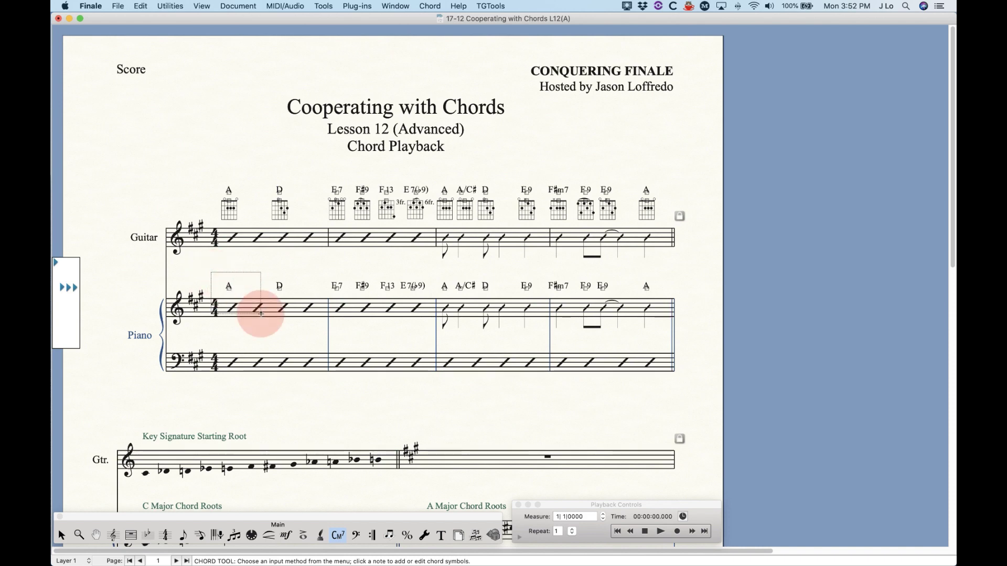
pyautogui.press('Return')
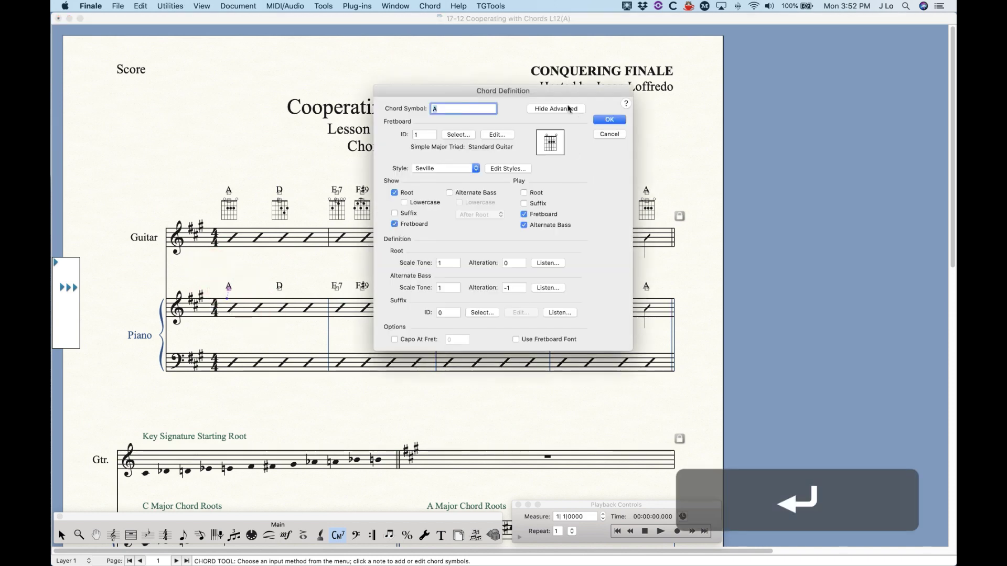
pyautogui.click(524, 214)
pyautogui.click(524, 225)
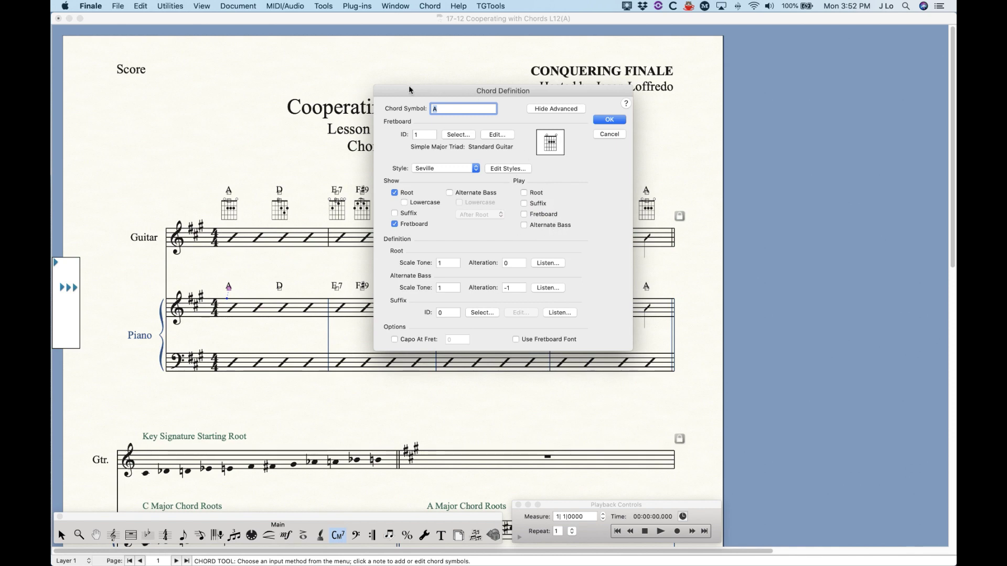
pyautogui.click(617, 121)
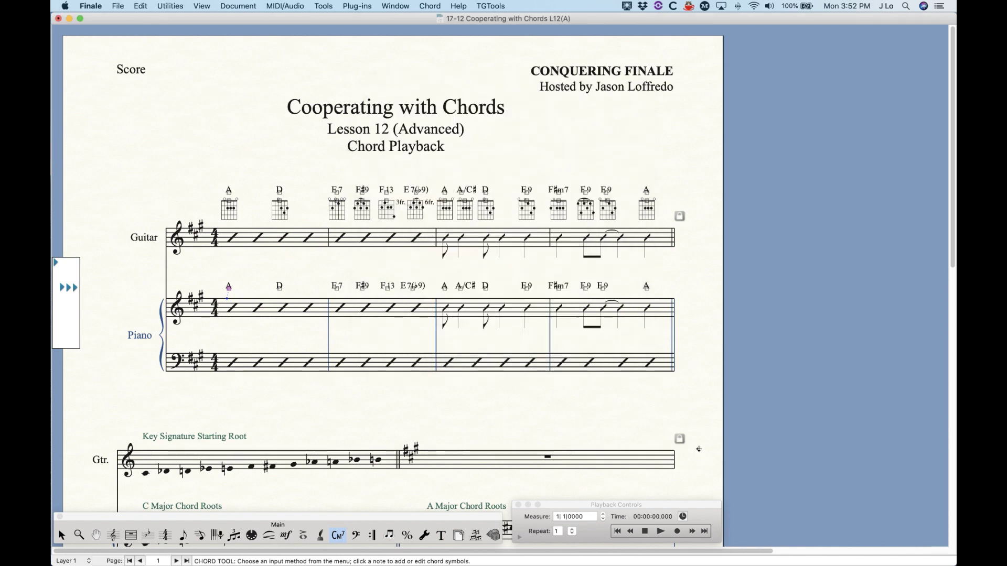
pyautogui.click(653, 532)
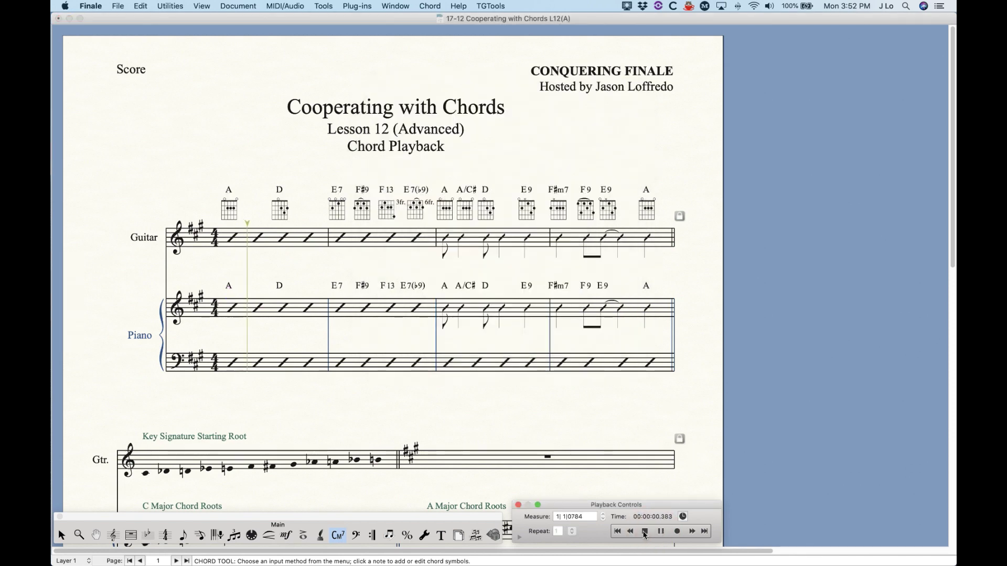
pyautogui.click(645, 532)
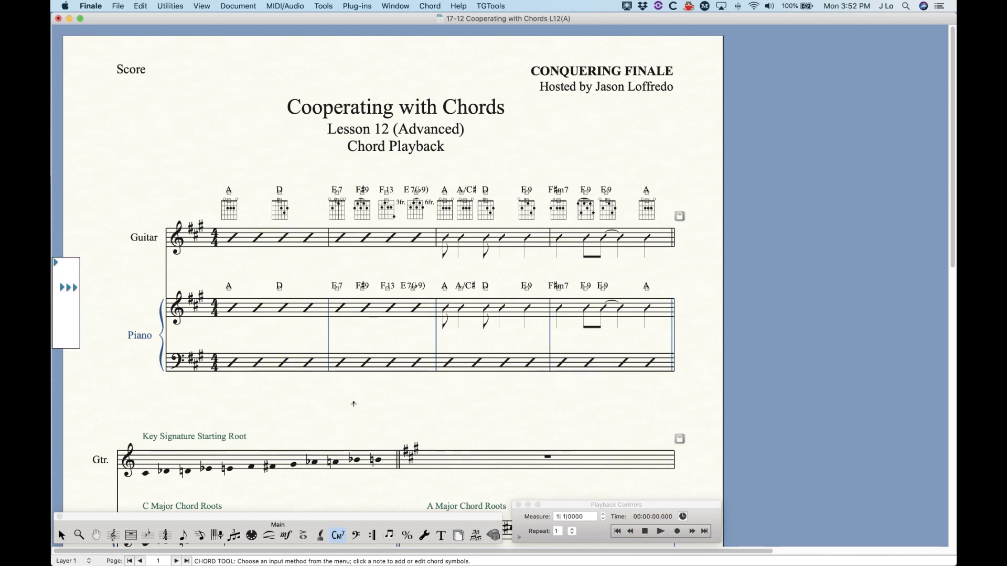
# Turn off root, suffix, fretboard and alternate bass playback for the chords in the piano's first two measures, then play the score
pyautogui.click(61, 535)
pyautogui.click(145, 307)
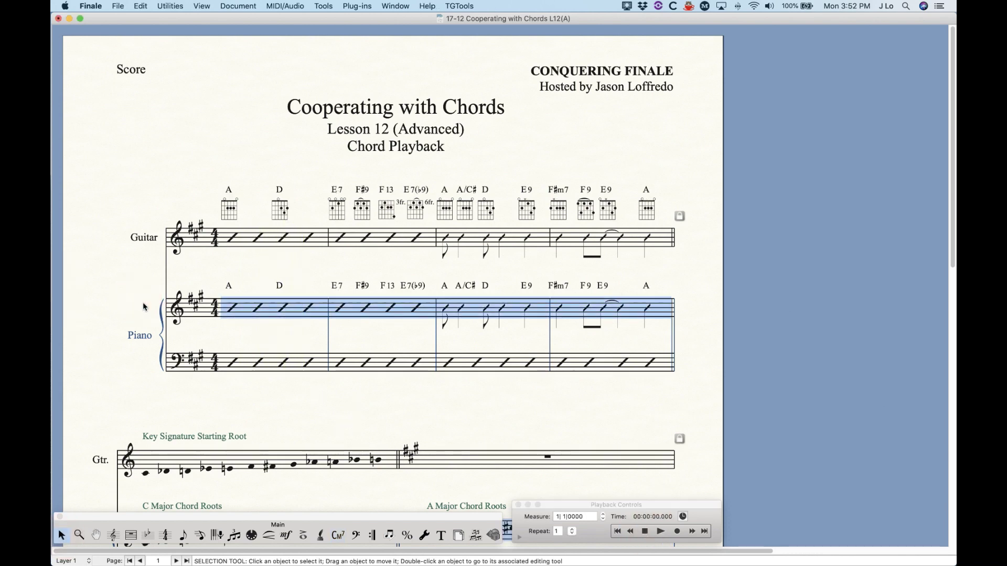
pyautogui.click(292, 308)
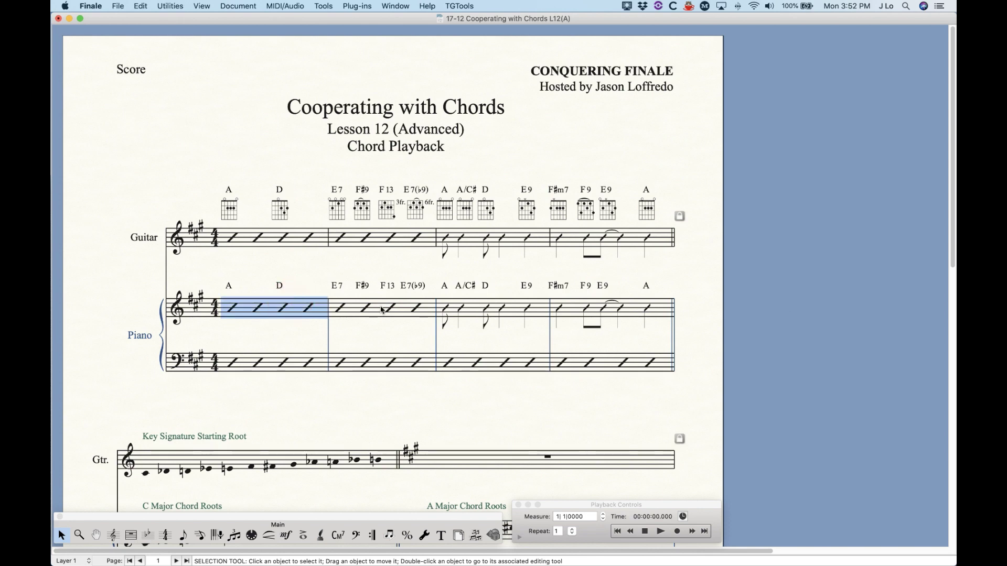
pyautogui.keyDown('shift'); pyautogui.click(387, 311); pyautogui.keyUp('shift')
pyautogui.click(172, 6)
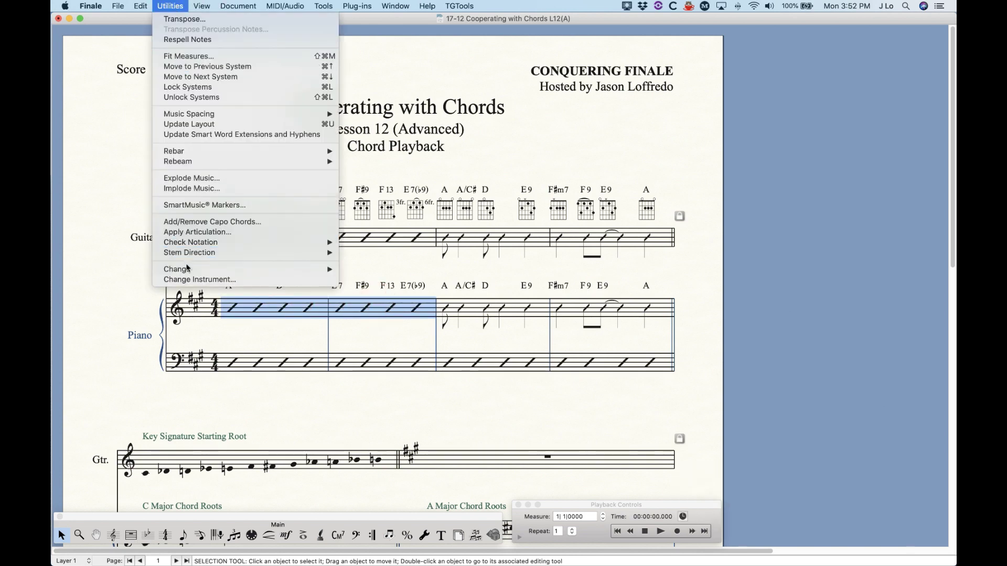
pyautogui.moveTo(294, 270)
pyautogui.click(380, 286)
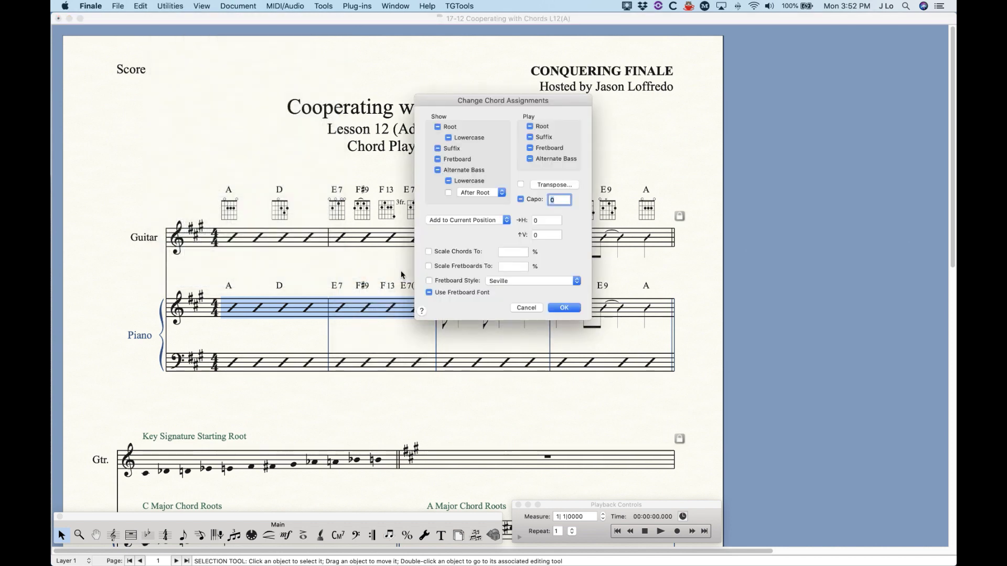
pyautogui.click(543, 149)
pyautogui.click(543, 148)
pyautogui.click(544, 159)
pyautogui.click(543, 159)
pyautogui.click(544, 137)
pyautogui.click(545, 137)
pyautogui.click(542, 127)
pyautogui.click(542, 126)
pyautogui.click(580, 310)
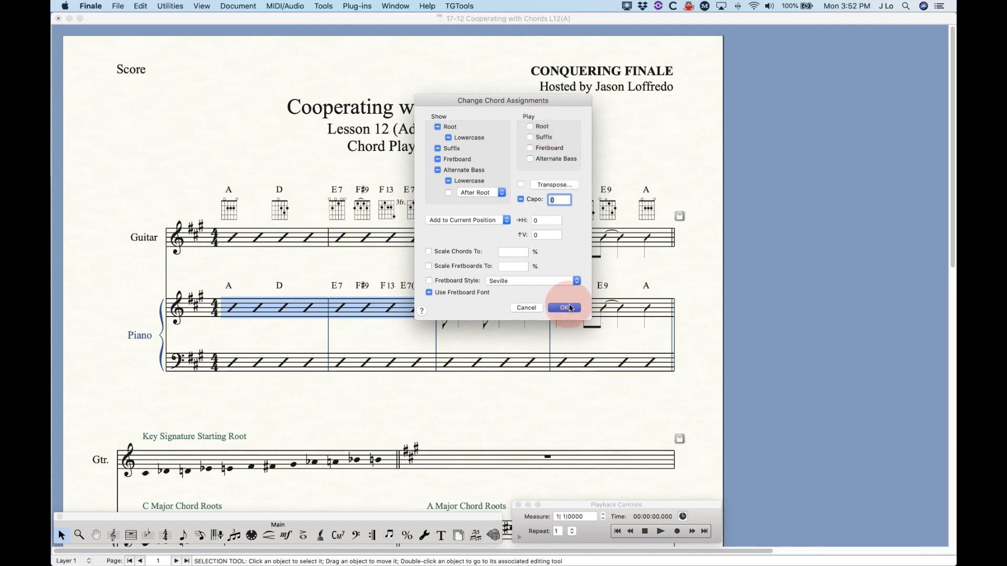
pyautogui.click(661, 532)
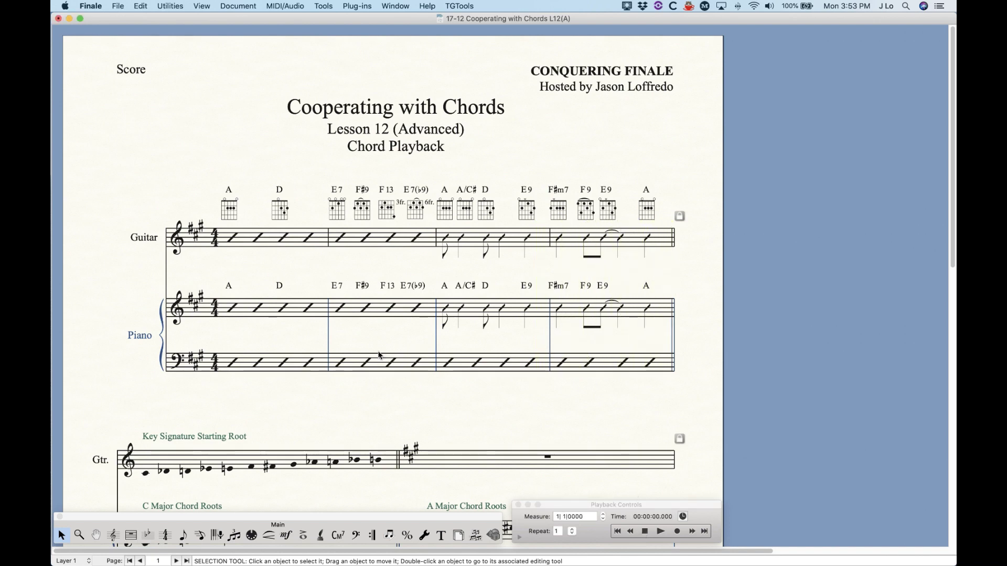
# Expand both piano staves in ScoreManager's instrument list and mute the Chords entry of Staff 6
pyautogui.press('super+k')
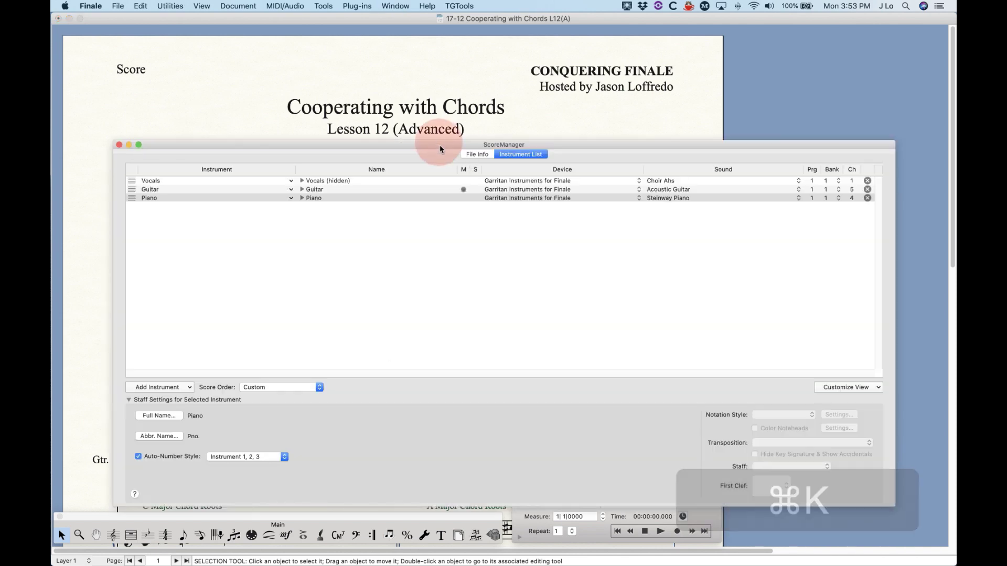
pyautogui.moveTo(435, 146); pyautogui.dragTo(423, 74)
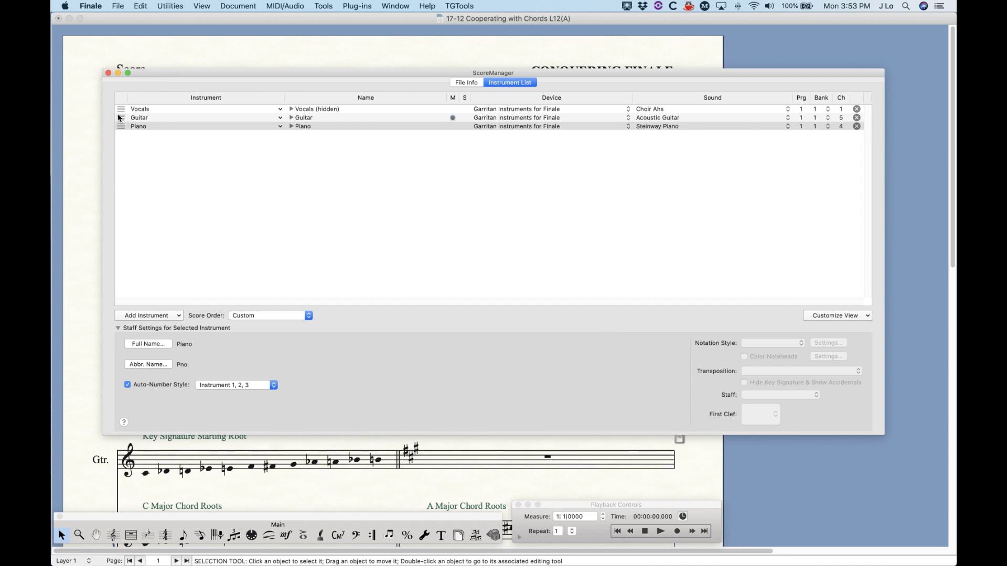
pyautogui.click(291, 126)
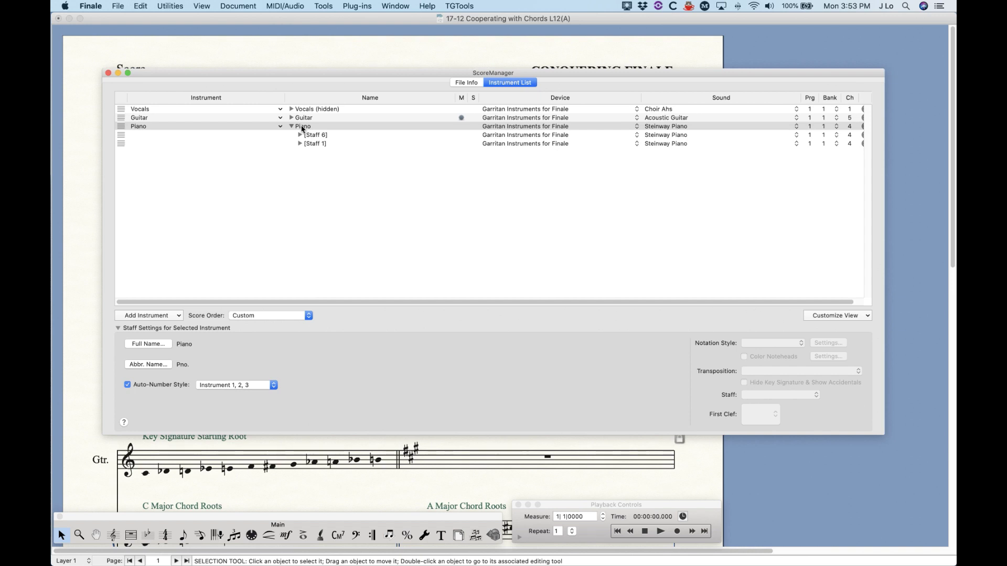
pyautogui.click(300, 135)
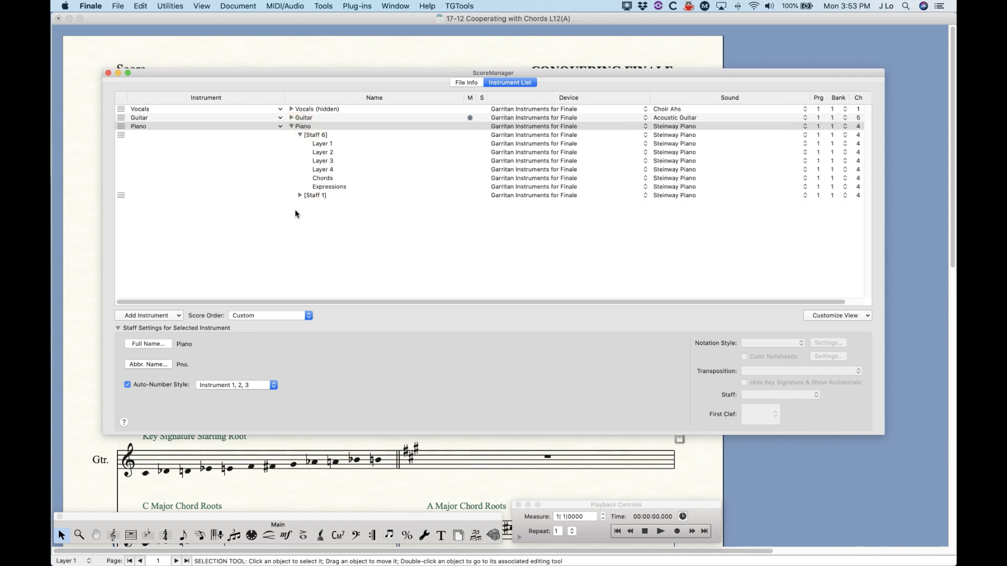
pyautogui.click(300, 196)
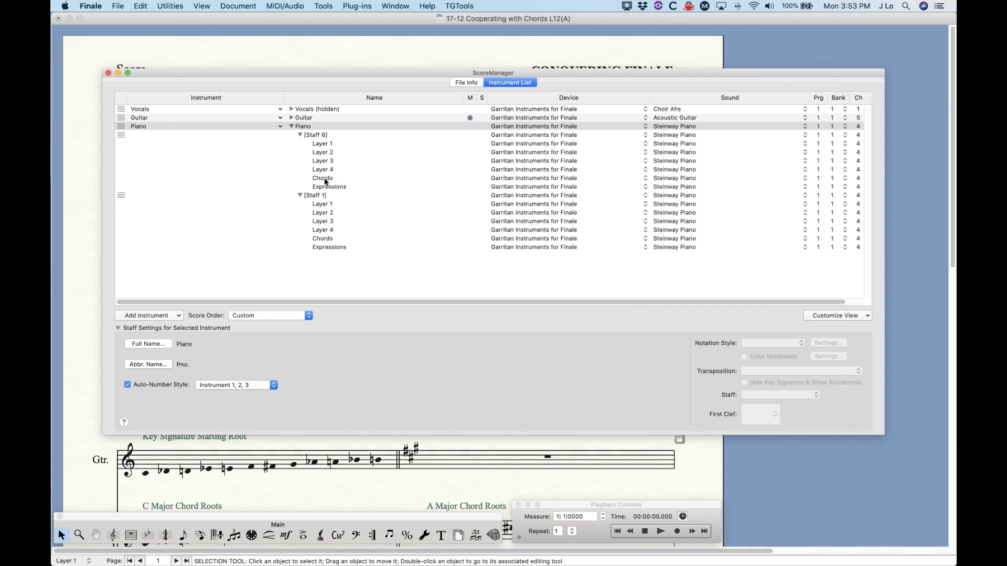
pyautogui.click(468, 179)
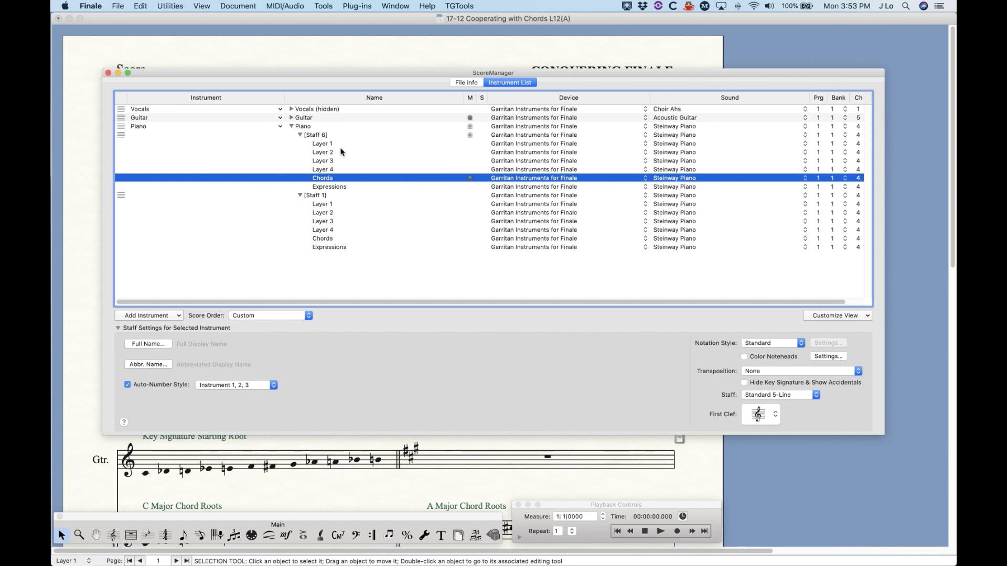
# Unmute the guitar in ScoreManager and close it, then play the score to hear the guitar with the piano chords muted
pyautogui.click(300, 135)
pyautogui.click(470, 117)
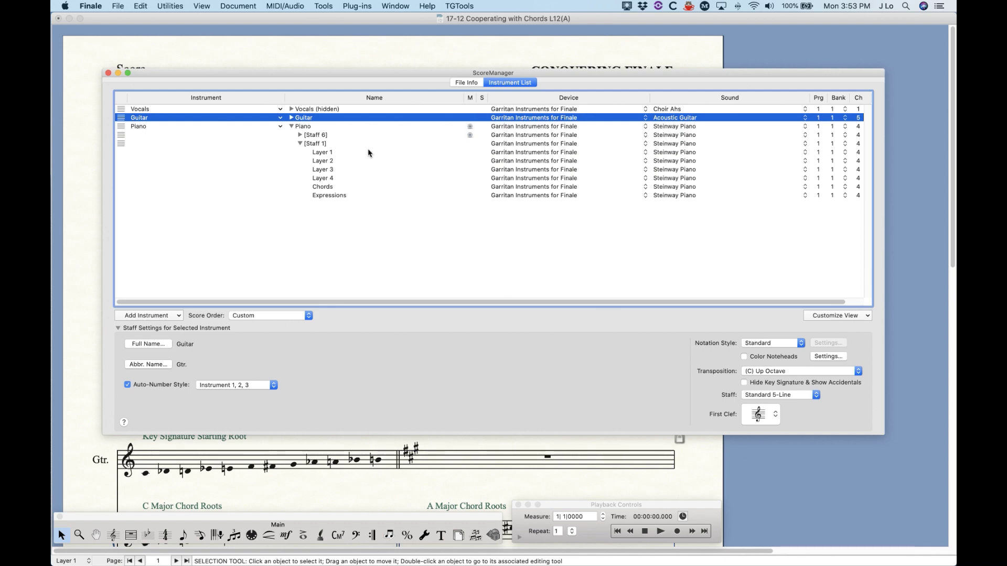
pyautogui.click(292, 126)
pyautogui.click(109, 74)
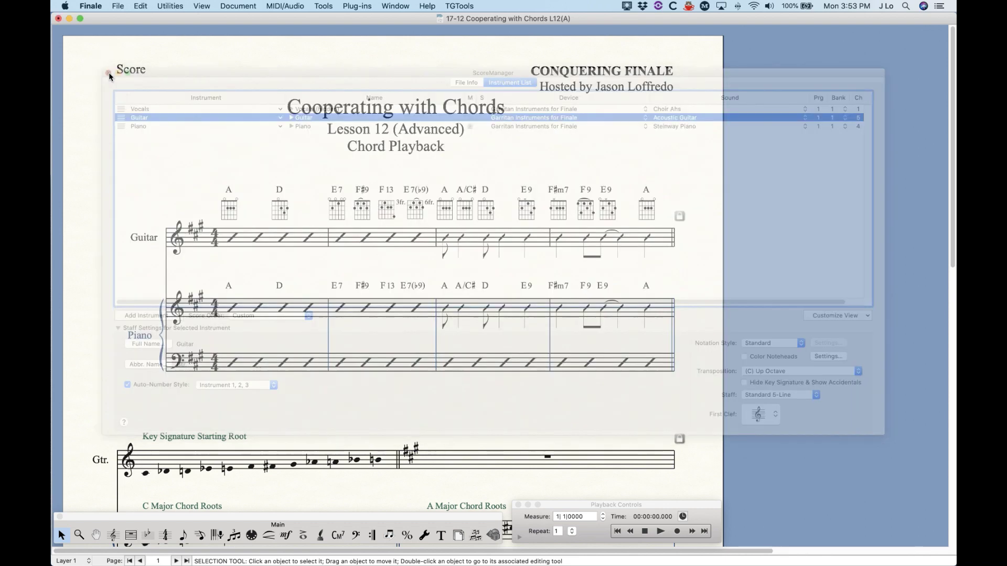
pyautogui.click(651, 534)
pyautogui.click(661, 532)
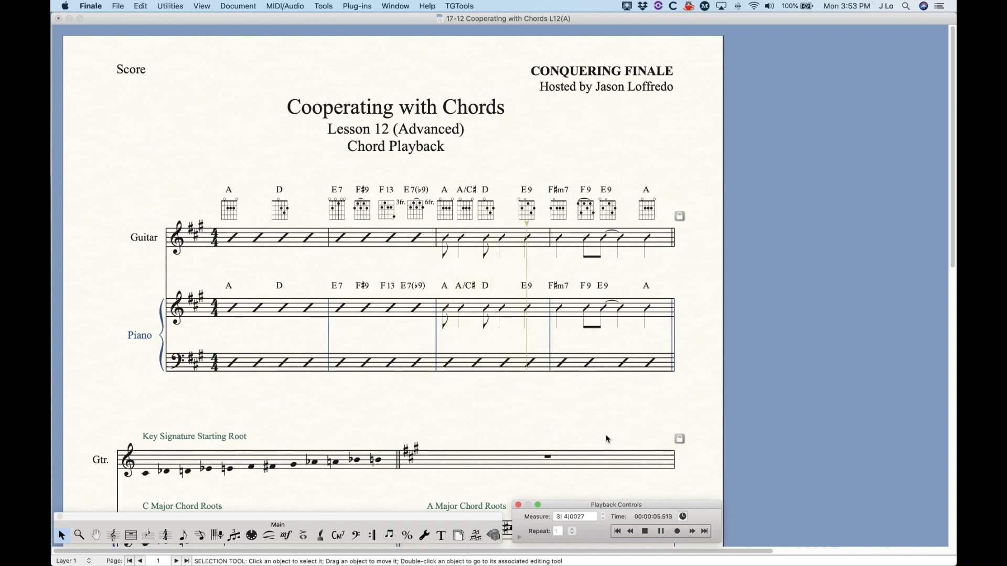
pyautogui.click(645, 532)
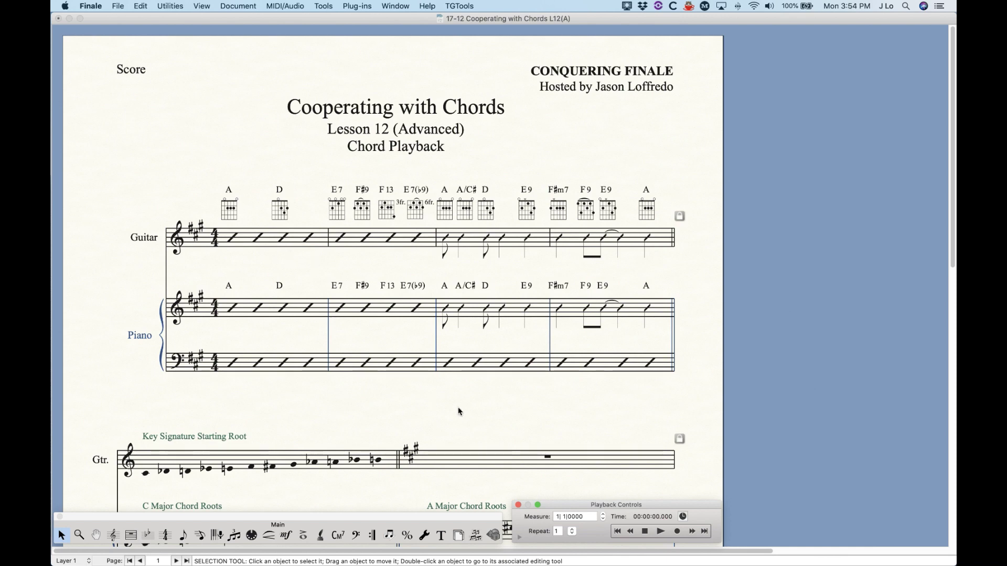
# Turn off Enable Chord Playback for the document with the Chord tool active
pyautogui.click(337, 535)
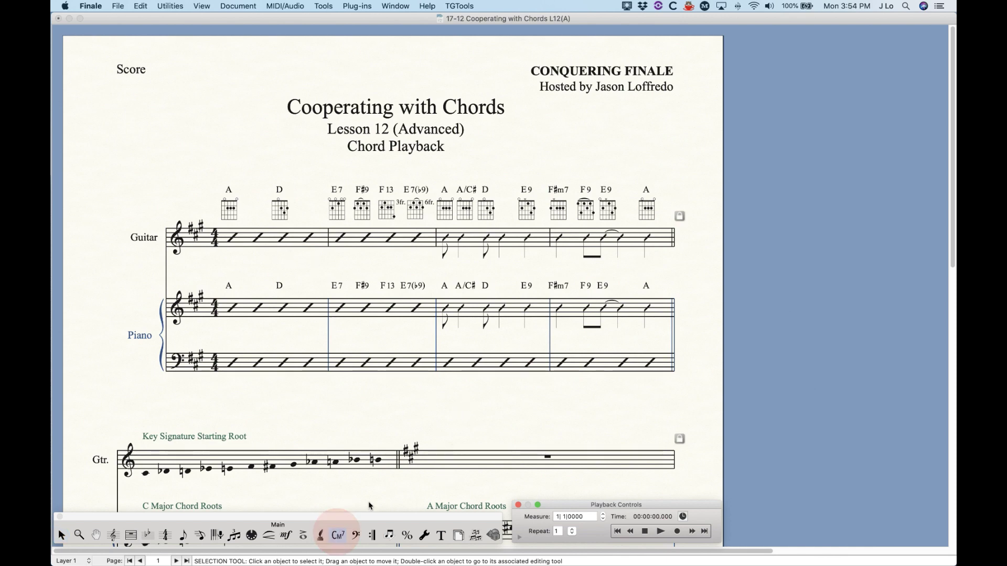
pyautogui.click(430, 5)
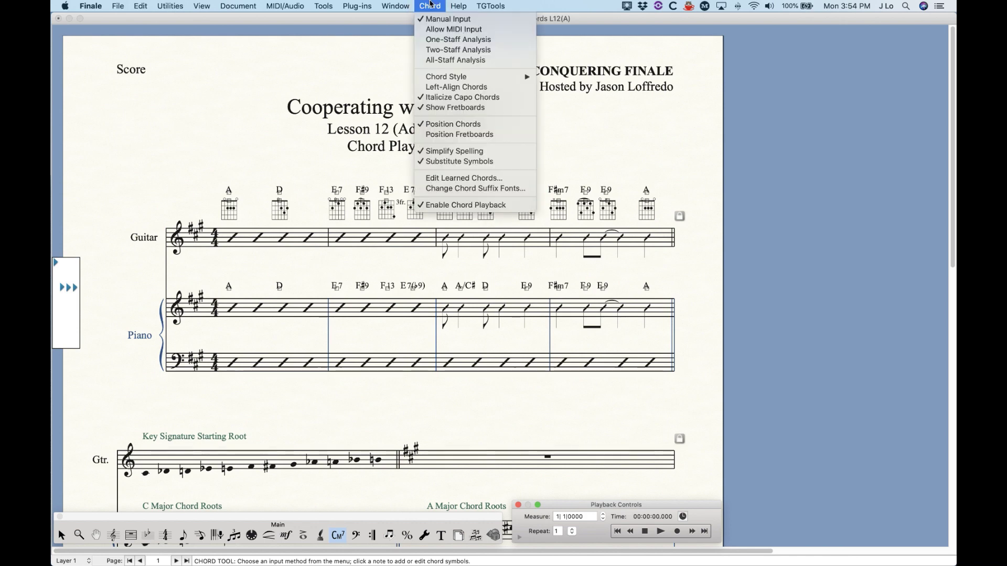
pyautogui.click(439, 206)
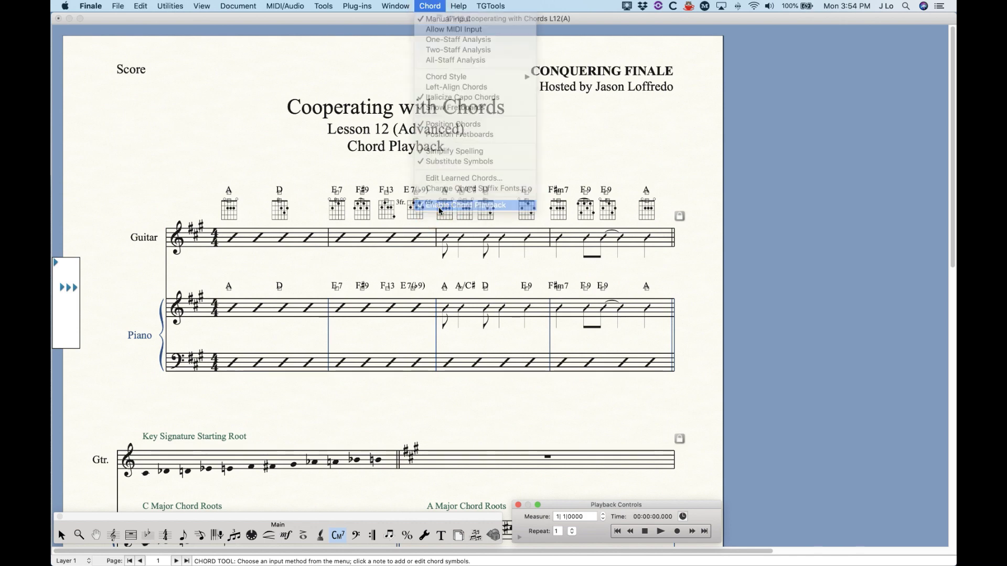
# Check the document's Enable Chord Playback setting for the Chord tool and look over the guitar and piano chords it governs
pyautogui.click(428, 5)
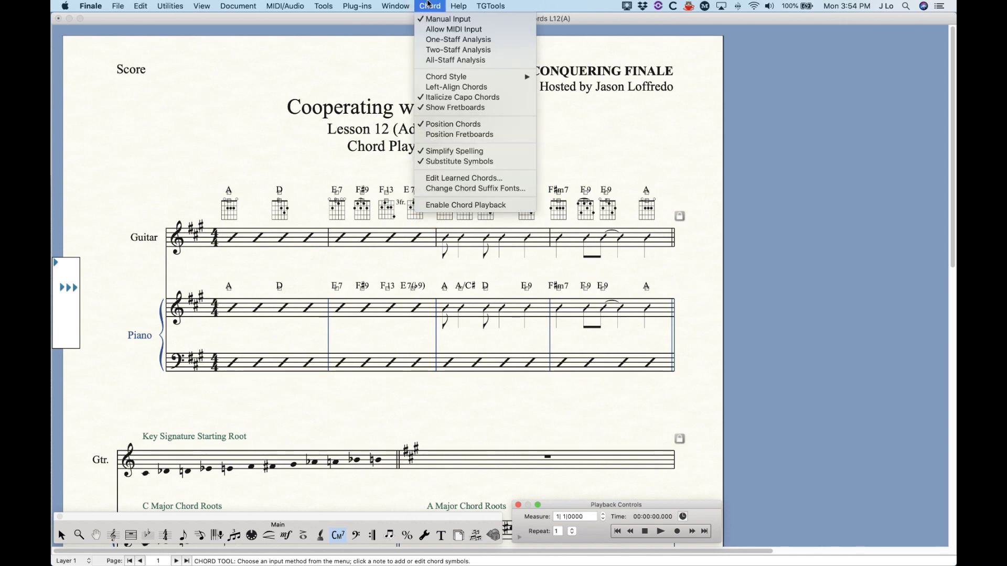
pyautogui.click(428, 5)
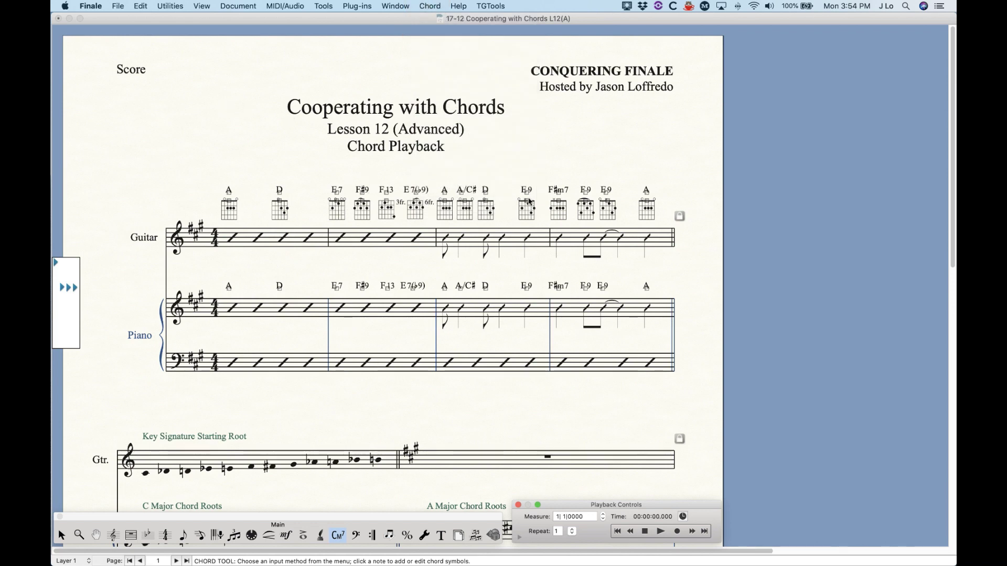
pyautogui.scroll(-3, 346, 365)
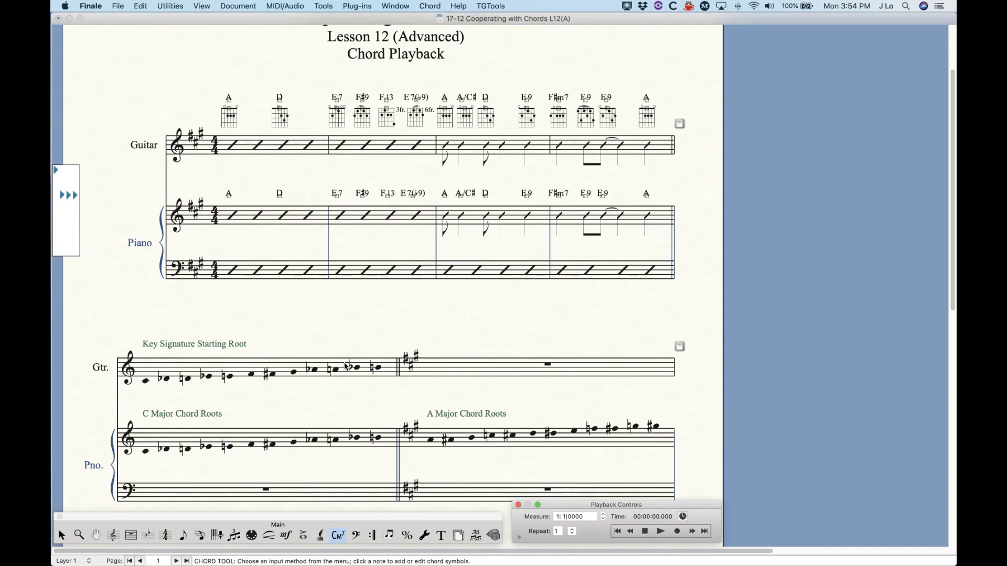
pyautogui.scroll(3, 382, 402)
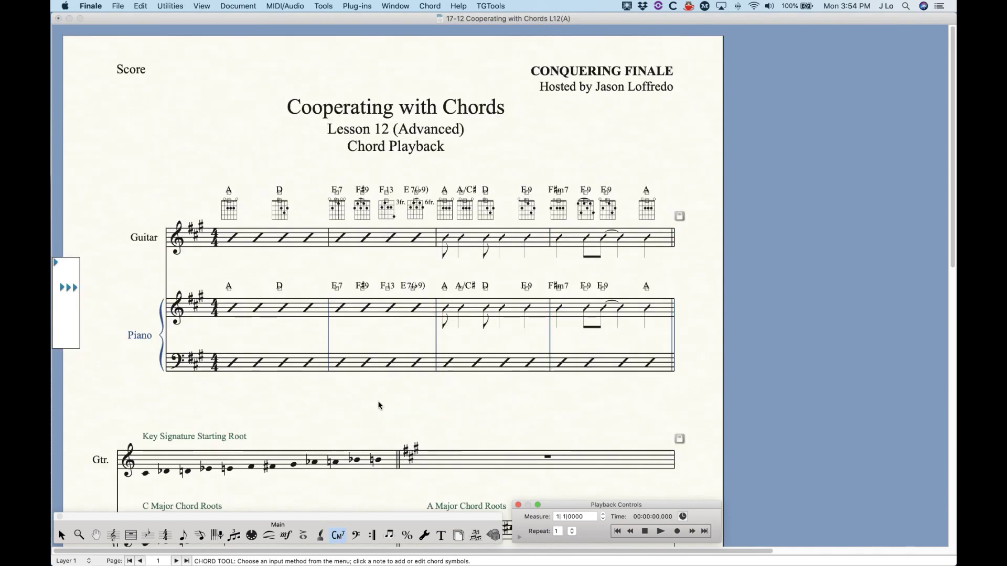
pyautogui.click(422, 5)
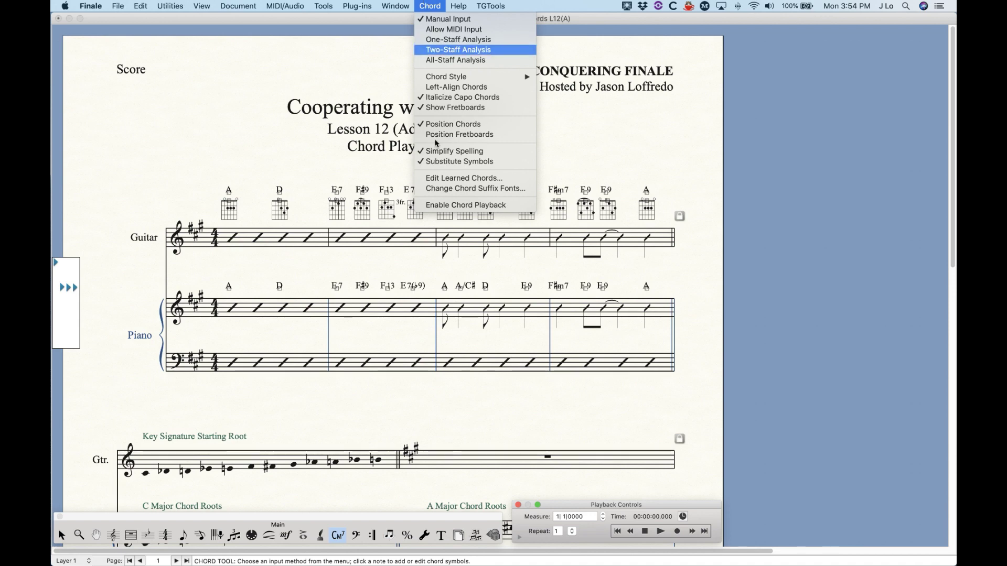
pyautogui.click(427, 5)
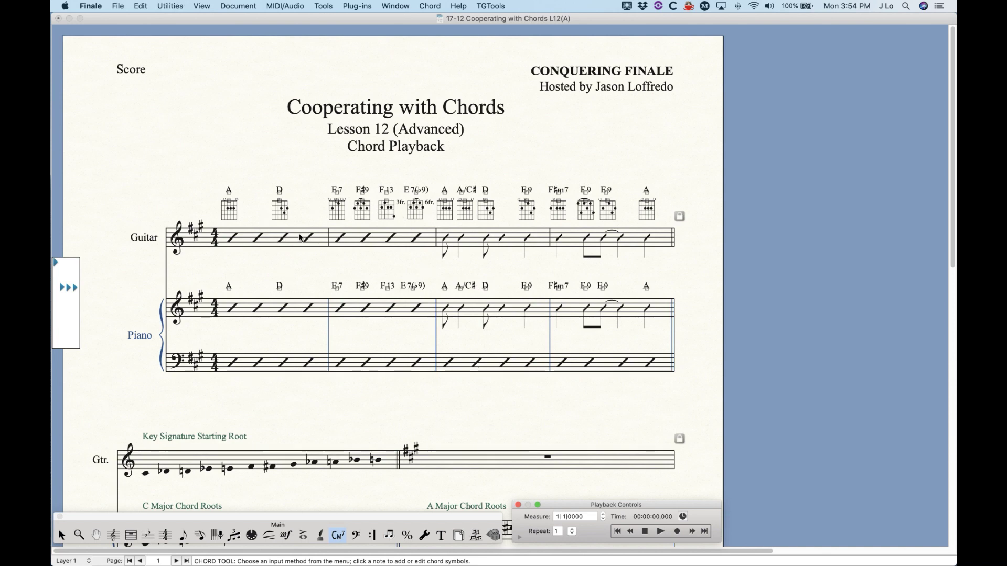
# Inspect the entries behind the slashes in the guitar's first two measures and the piano's first measure with the Speedy Entry tool
pyautogui.click(199, 535)
pyautogui.click(259, 235)
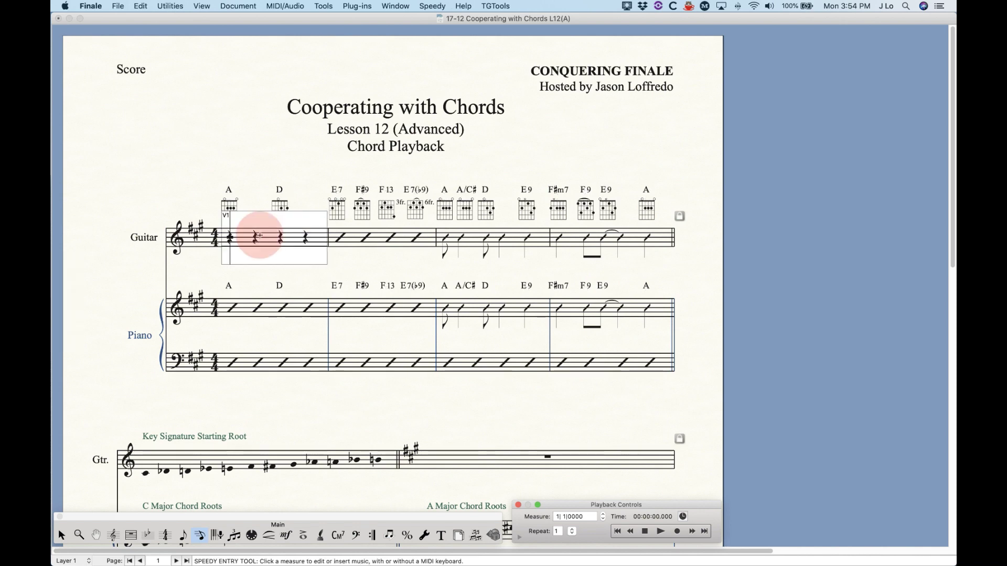
pyautogui.click(381, 236)
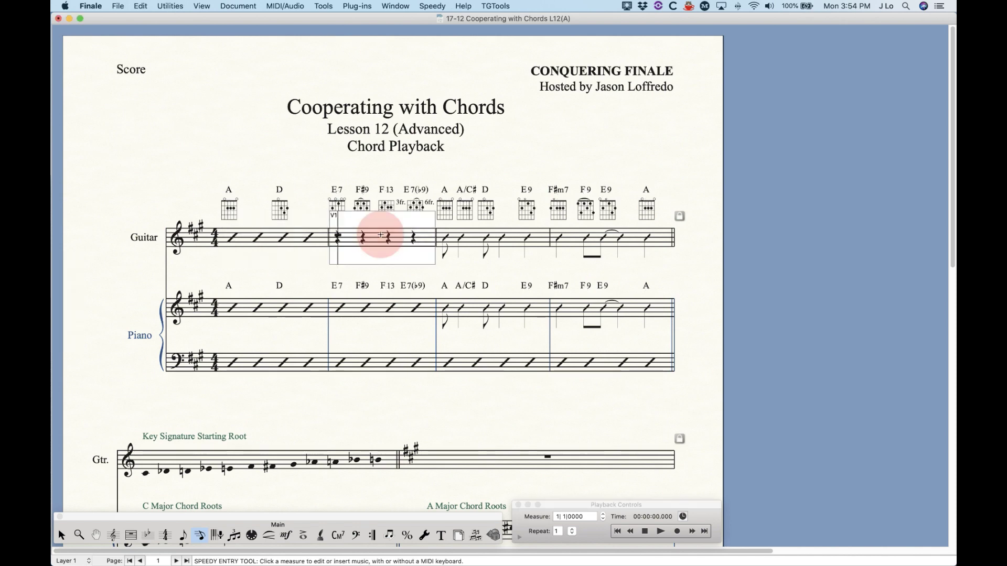
pyautogui.click(273, 307)
pyautogui.click(280, 264)
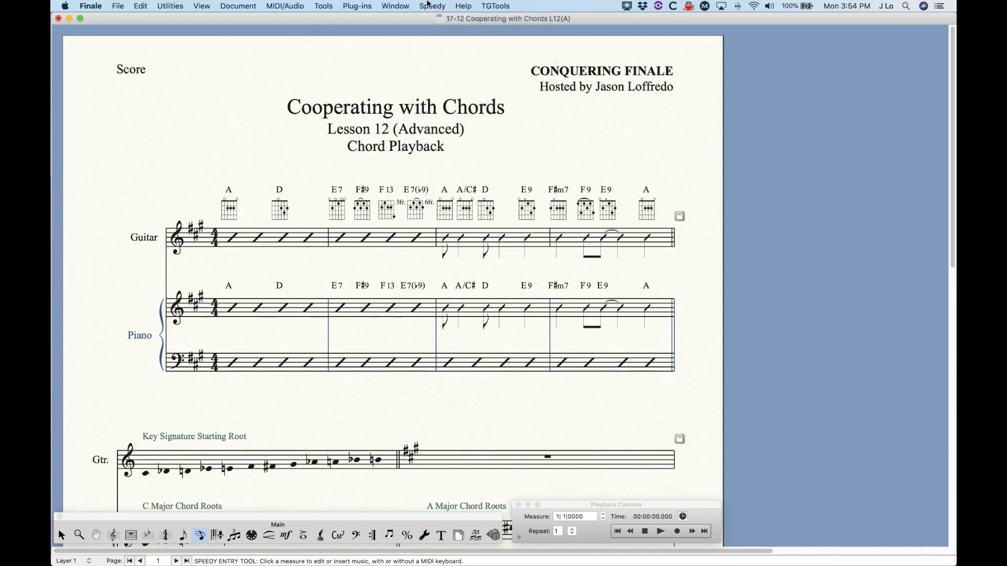
# Turn on Enable Chord Playback for the document with the Chord tool active, then start and stop playback
pyautogui.click(338, 535)
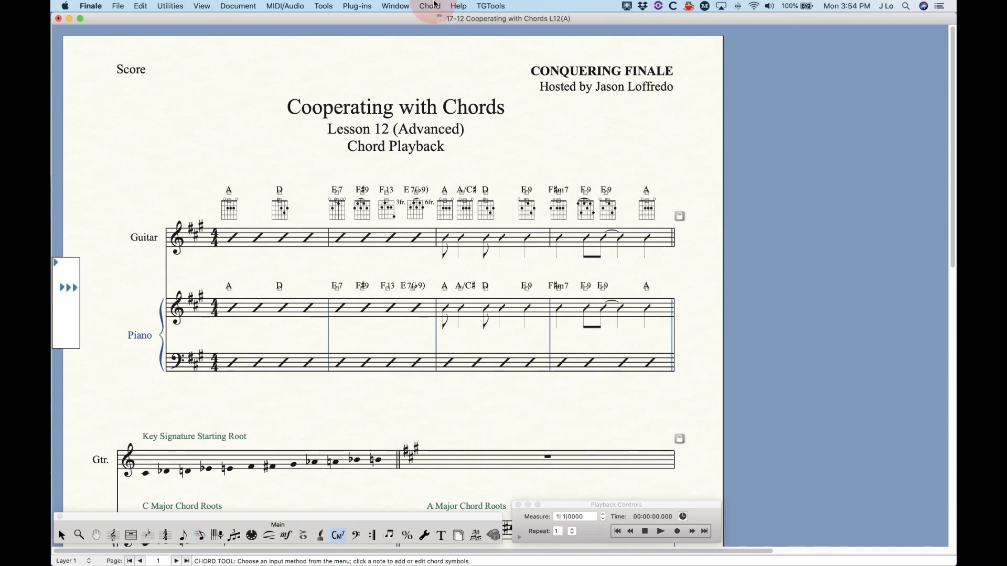
pyautogui.click(433, 5)
pyautogui.click(461, 205)
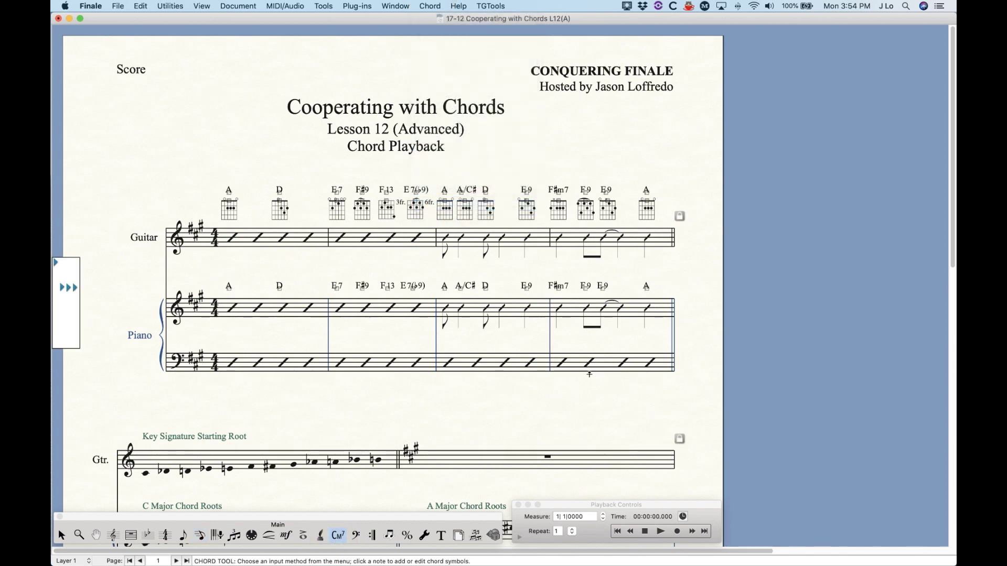
pyautogui.click(656, 531)
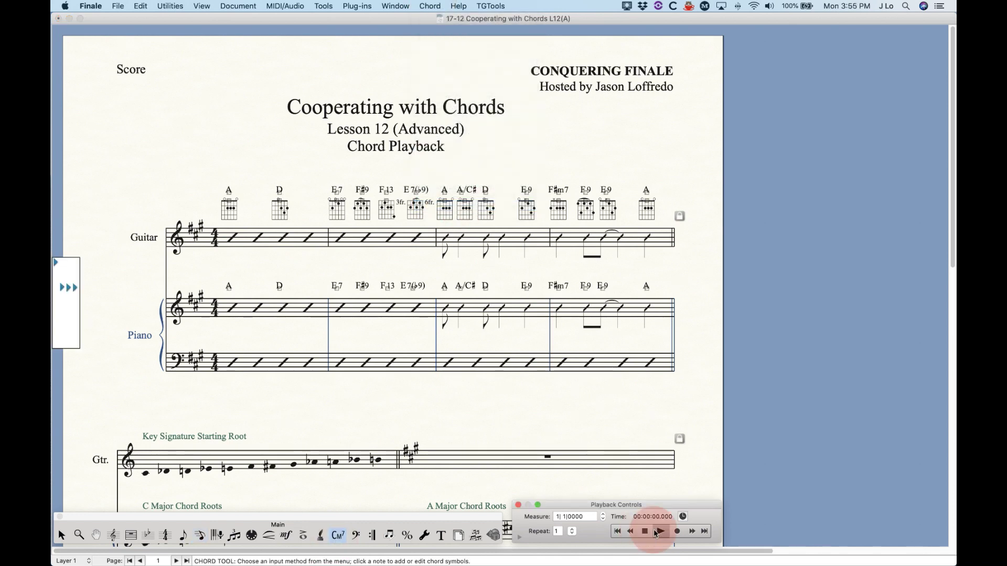
pyautogui.click(645, 531)
# Expand the Playback Controls beside the piano staves, set the Human Playback style to Jazz, and play the score
pyautogui.moveTo(647, 505); pyautogui.dragTo(657, 341)
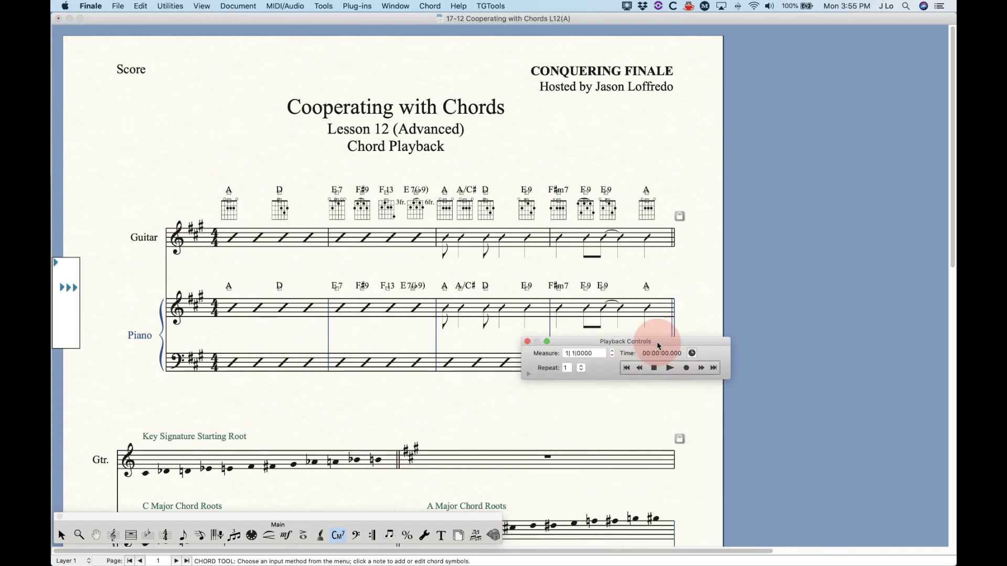
pyautogui.click(529, 374)
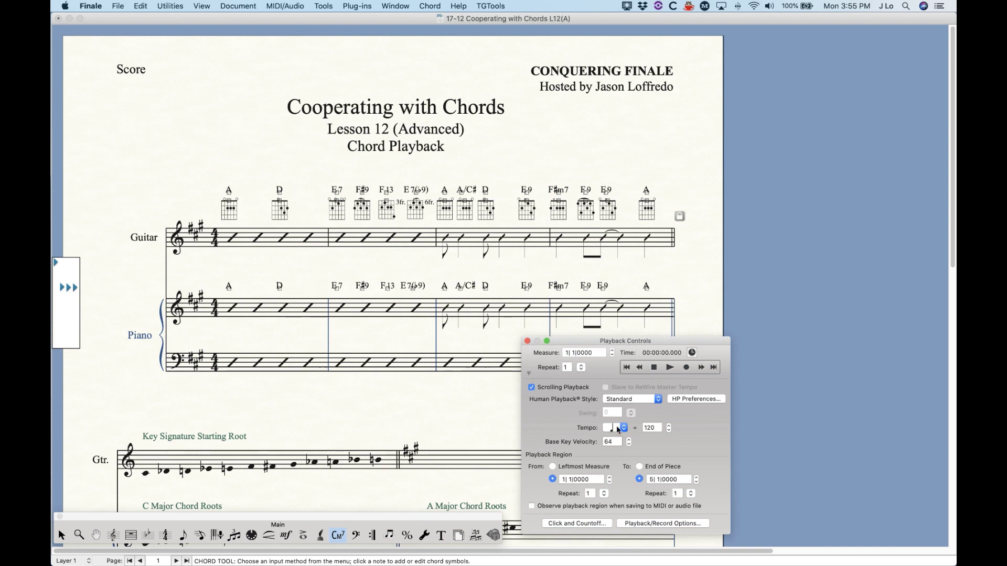
pyautogui.click(634, 398)
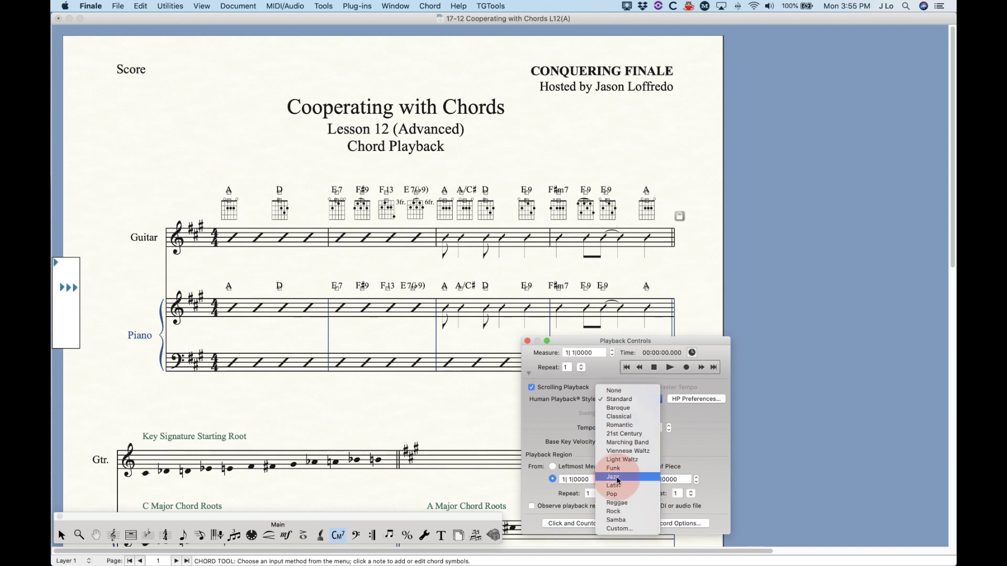
pyautogui.click(613, 477)
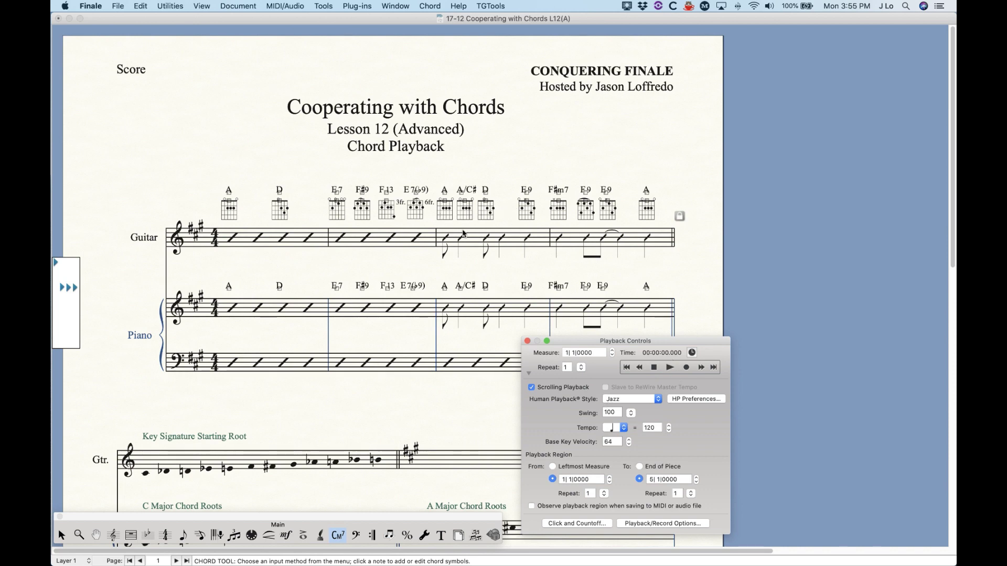
pyautogui.click(667, 368)
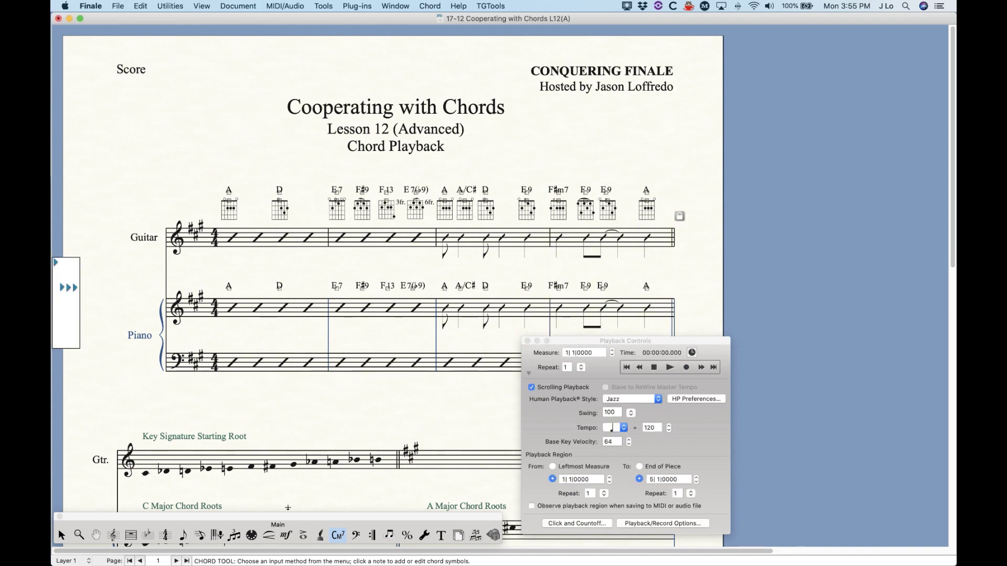
# Inspect the notes behind the rhythmic slashes in the guitar's third measure with the Speedy Entry tool
pyautogui.click(200, 537)
pyautogui.click(490, 239)
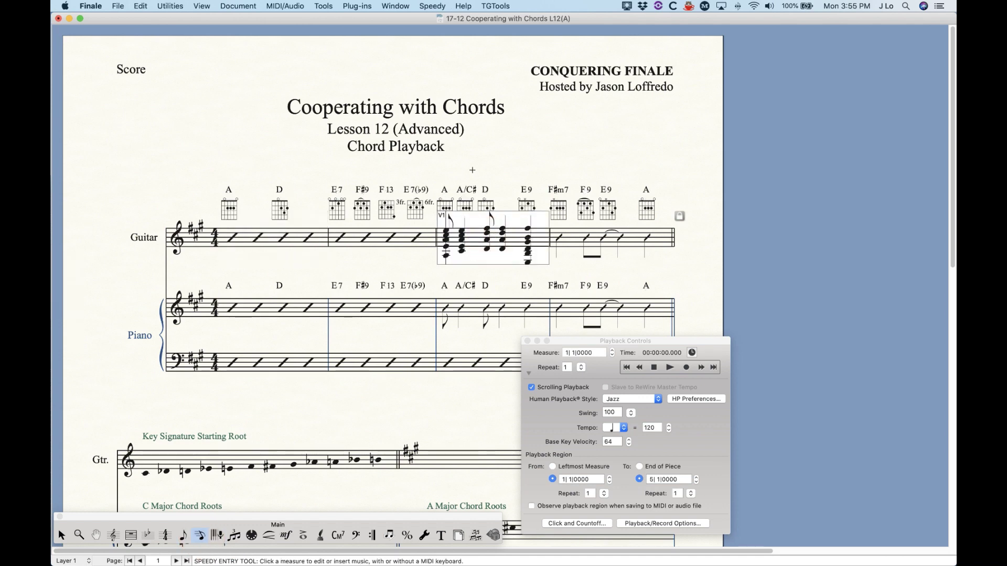
pyautogui.click(472, 170)
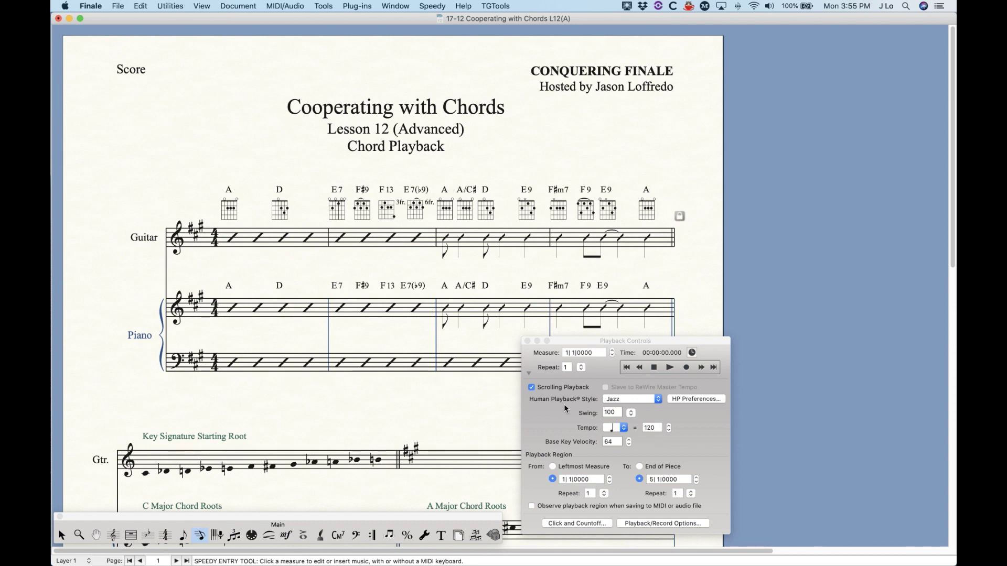
# Set the Human Playback style to Standard, then collapse the Playback Controls and move them clear of the piano staves
pyautogui.click(631, 400)
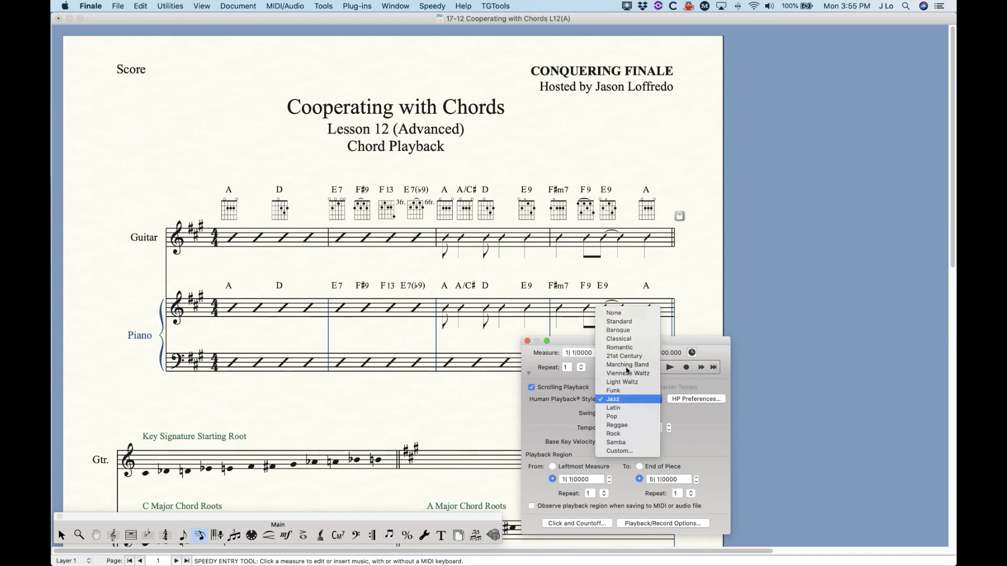
pyautogui.click(619, 322)
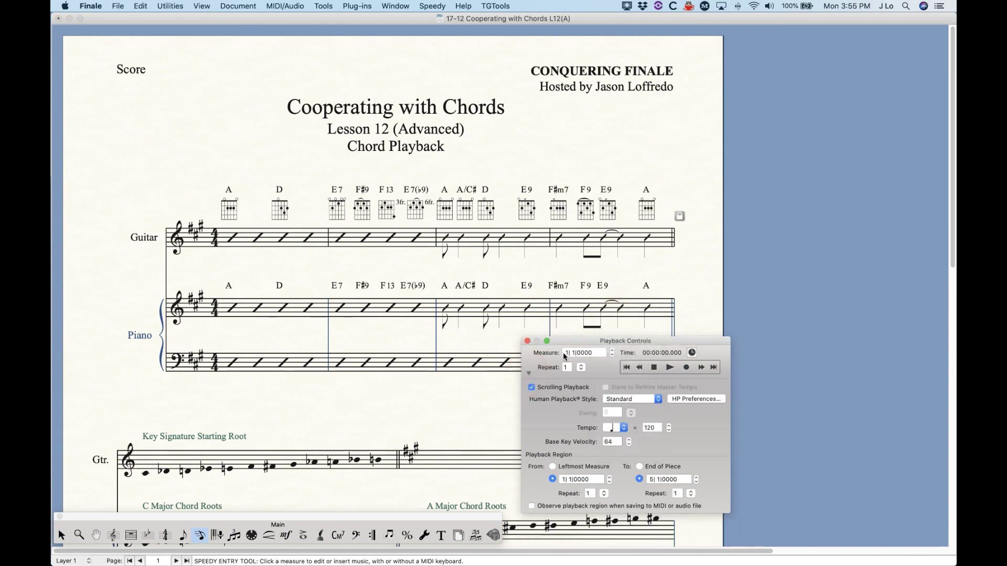
pyautogui.click(528, 373)
pyautogui.moveTo(567, 342); pyautogui.dragTo(551, 513)
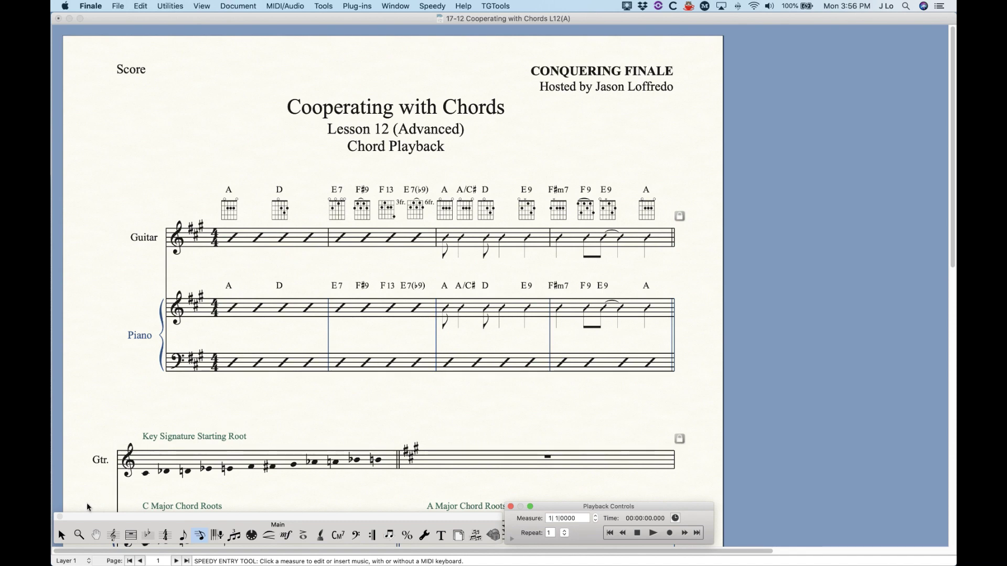
# Switch to the Selection tool and leave nothing in the score selected
pyautogui.click(61, 536)
pyautogui.click(247, 158)
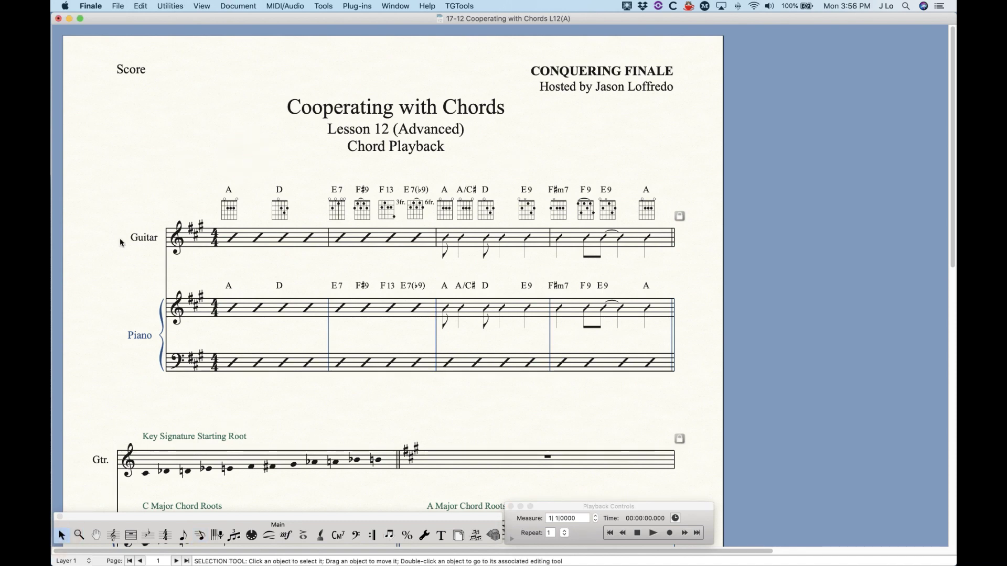